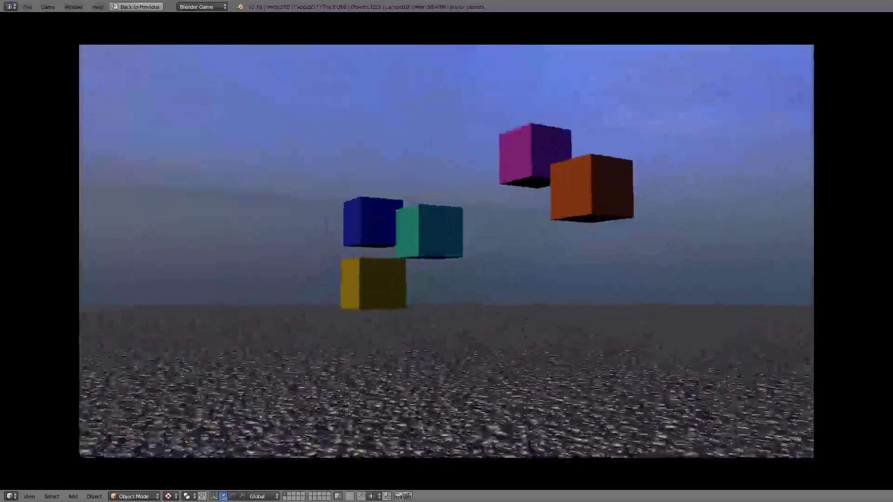
# Step: Demonstrate the game's pause menu by pausing and resuming it twice, and end the running game
pyautogui.press('Escape')
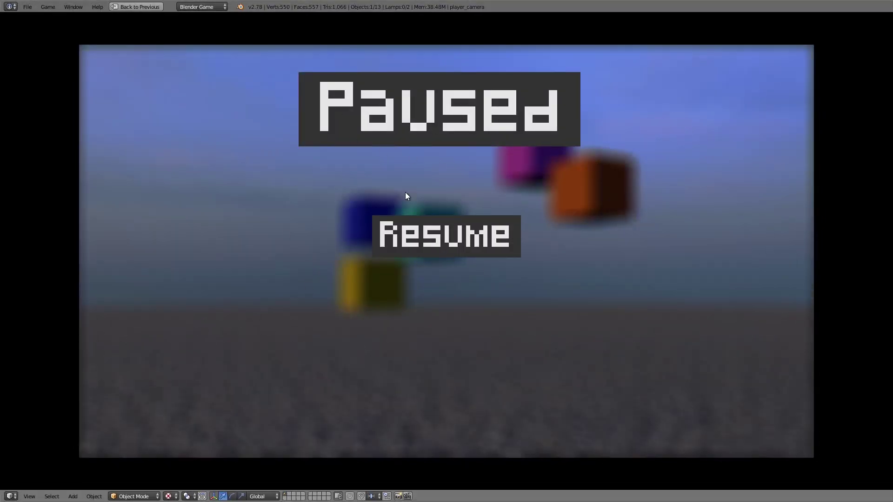
pyautogui.click(430, 252)
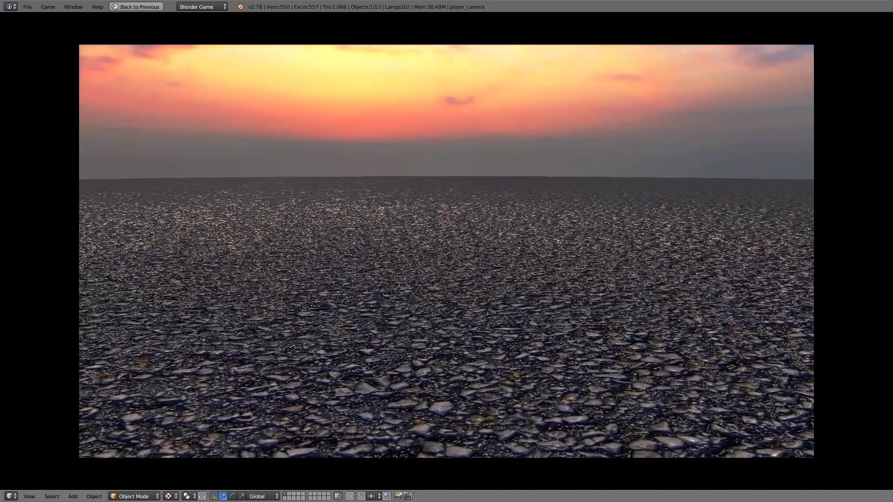
pyautogui.press('p')
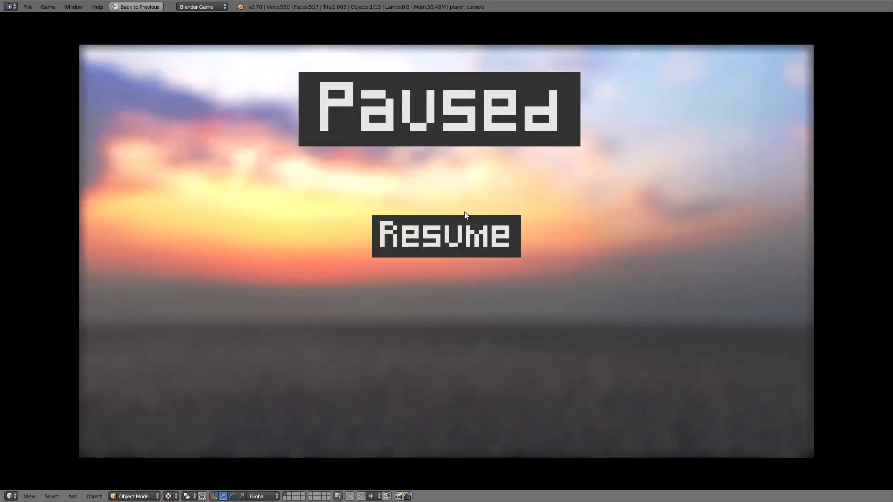
pyautogui.click(448, 218)
pyautogui.press('Escape')
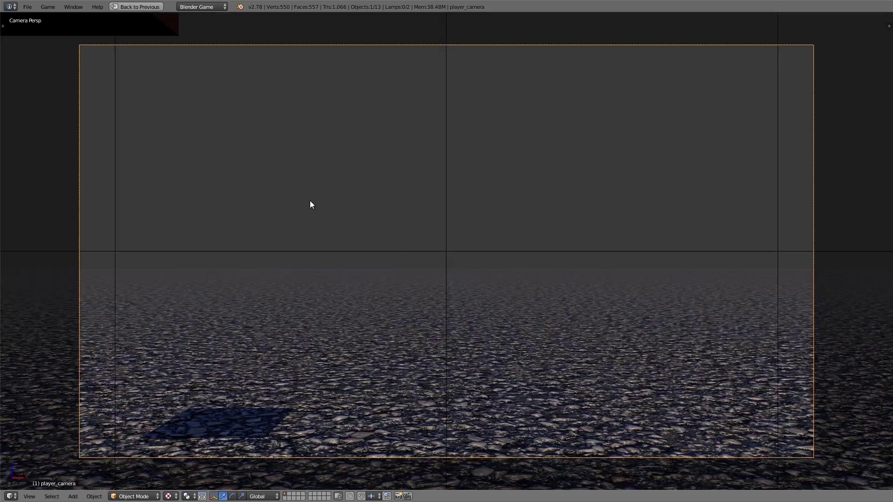
# Step: Reload the start-up file and set the render engine to Blender Game
pyautogui.click(27, 6)
pyautogui.click(31, 18)
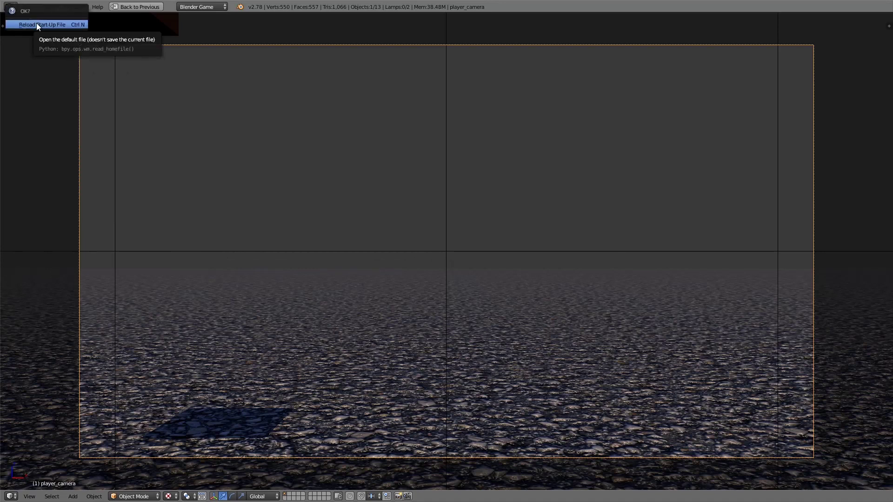
pyautogui.click(36, 24)
pyautogui.click(328, 6)
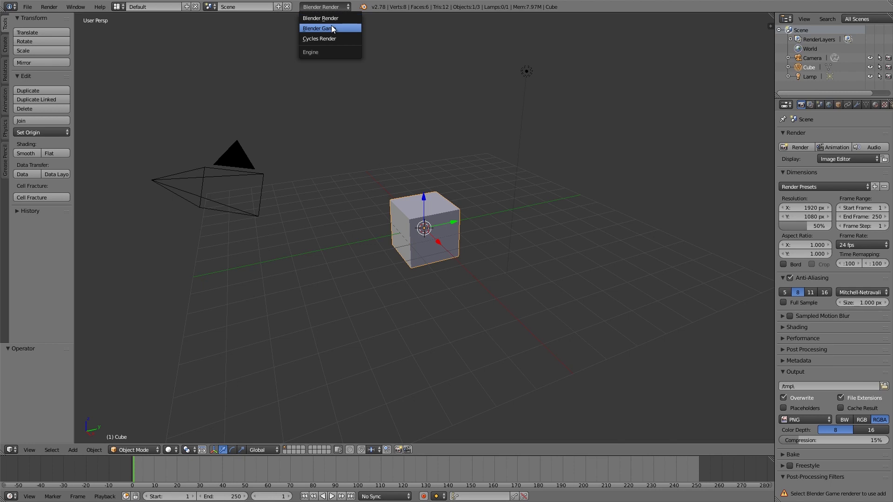
pyautogui.click(331, 28)
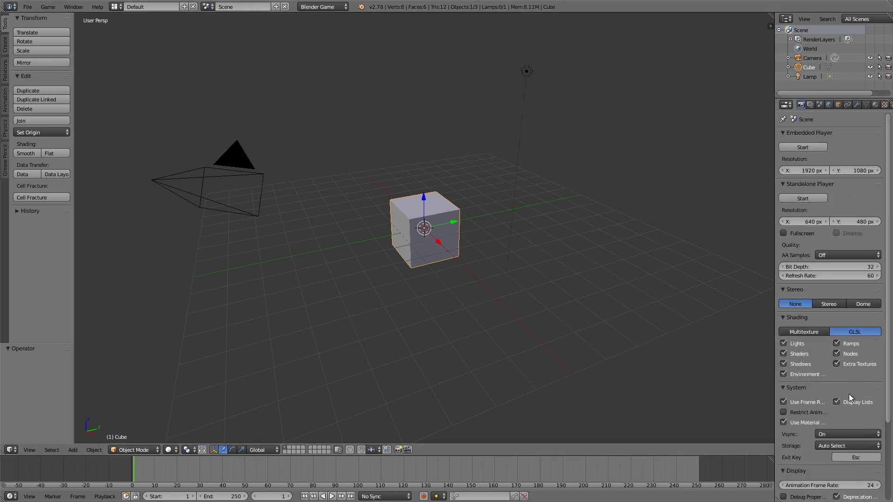
# Step: Set the game's animation frame rate to 60
pyautogui.scroll(-1, 839, 446)
pyautogui.click(824, 467)
pyautogui.write('60')
pyautogui.press('Return')
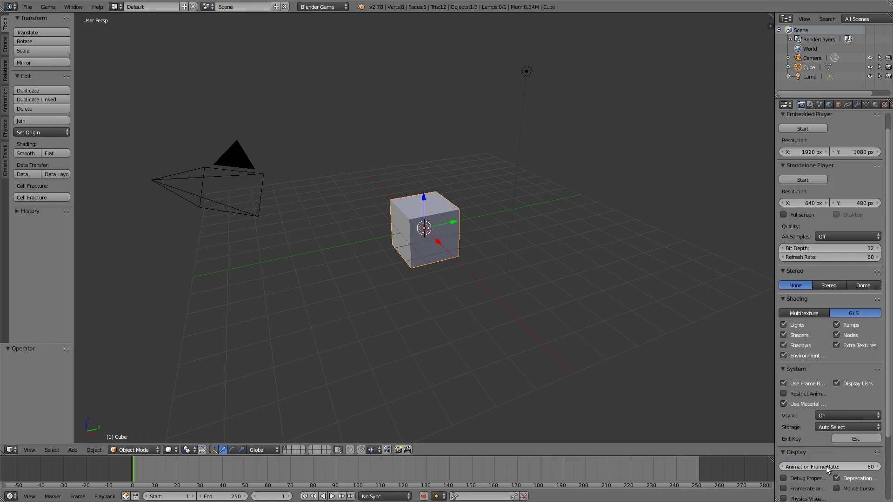
# Step: Delete the default cube and add a mesh plane in its place at the origin
pyautogui.press('x')
pyautogui.click(543, 238)
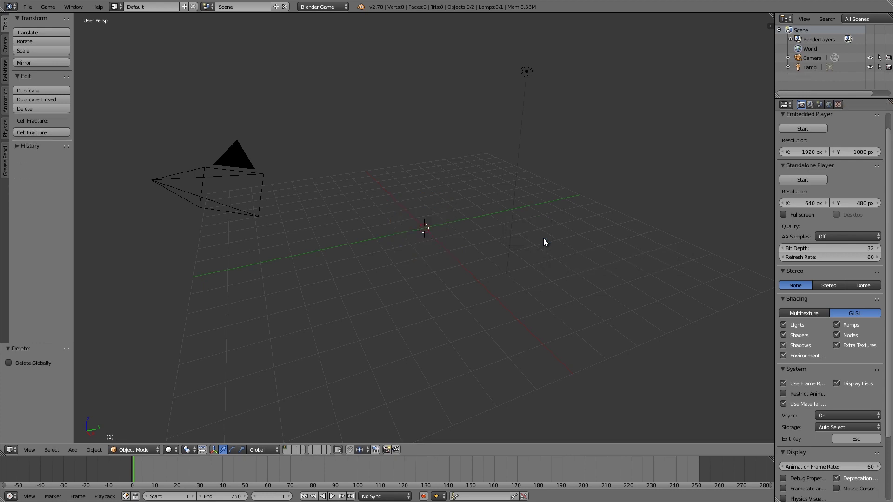
pyautogui.hotkey('shift', 'a')
pyautogui.click(560, 237)
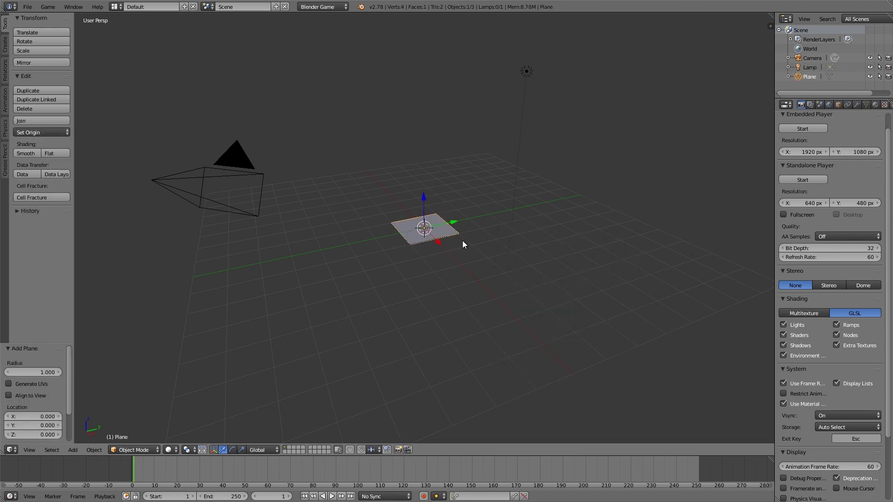
# Step: Scale the plane up by a factor of 20 and again by 5 to form the ground
pyautogui.write('s20')
pyautogui.press('Return')
pyautogui.write('s')
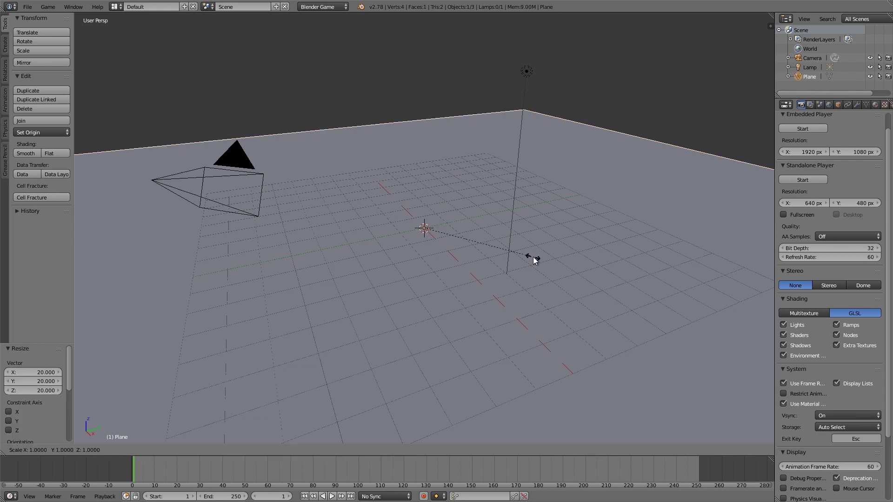
pyautogui.write('5')
pyautogui.press('Return')
# Step: Switch the viewport to textured shading and delete the default camera
pyautogui.scroll(-10, 537, 251)
pyautogui.hotkey('alt', 'z')
pyautogui.press('Delete')
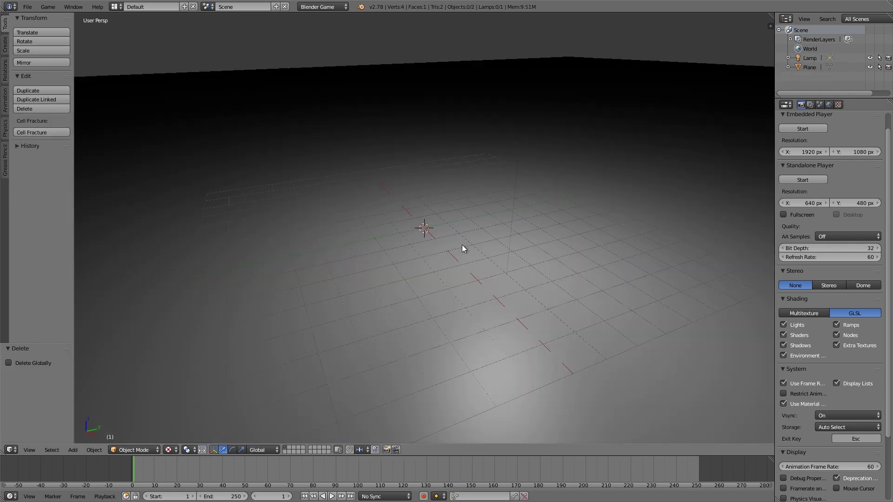
# Step: Add an FPS setup at the origin with the FPS add-on and inspect the player body
pyautogui.click(770, 26)
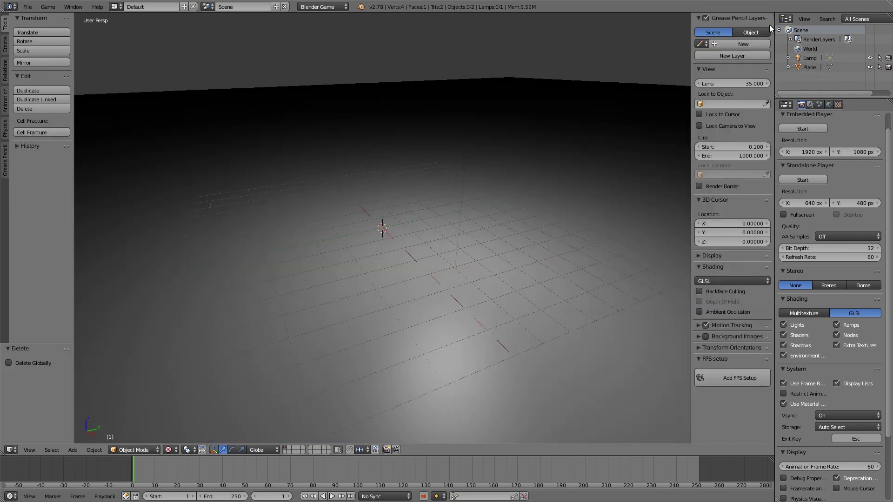
pyautogui.click(728, 380)
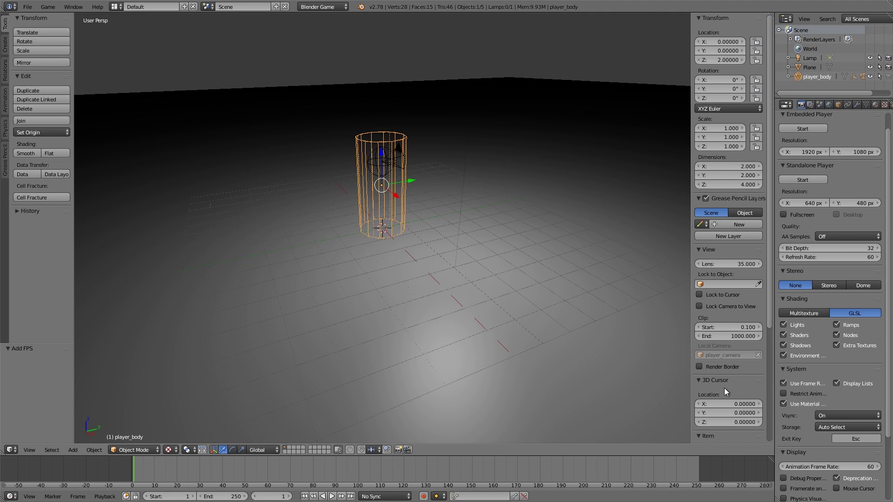
pyautogui.moveTo(480, 172); pyautogui.dragTo(343, 174, button='middle')
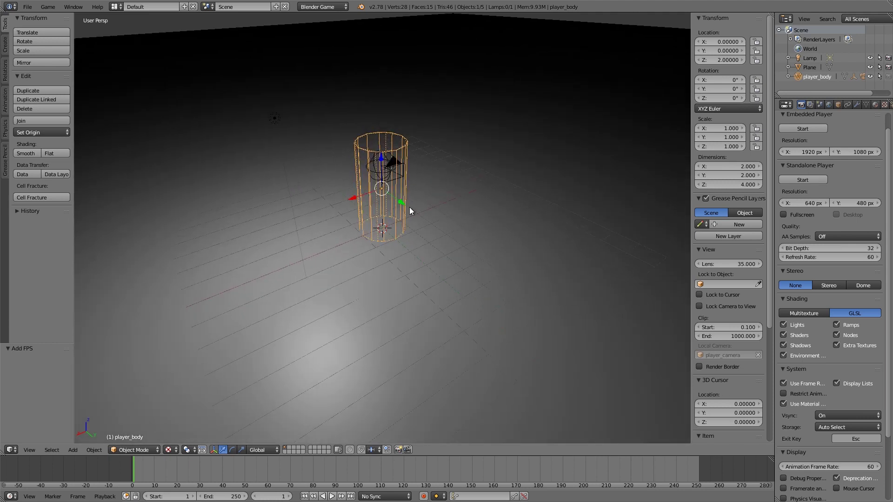
pyautogui.scroll(1, 404, 201)
# Step: Test the game from the player camera's view and end the test
pyautogui.press('KP_0')
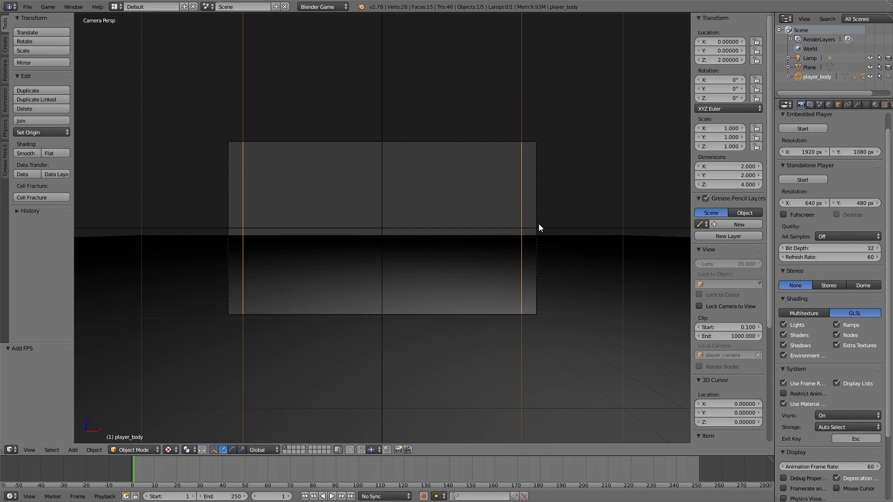
pyautogui.press('p')
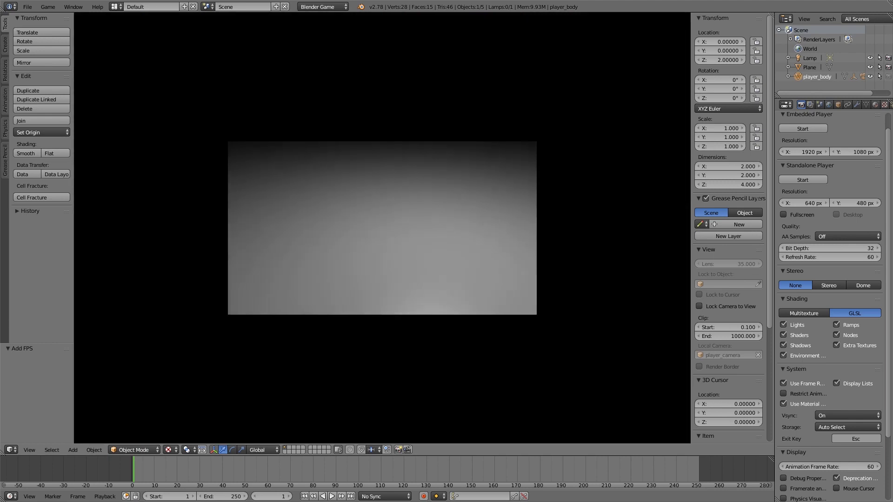
pyautogui.press('Escape')
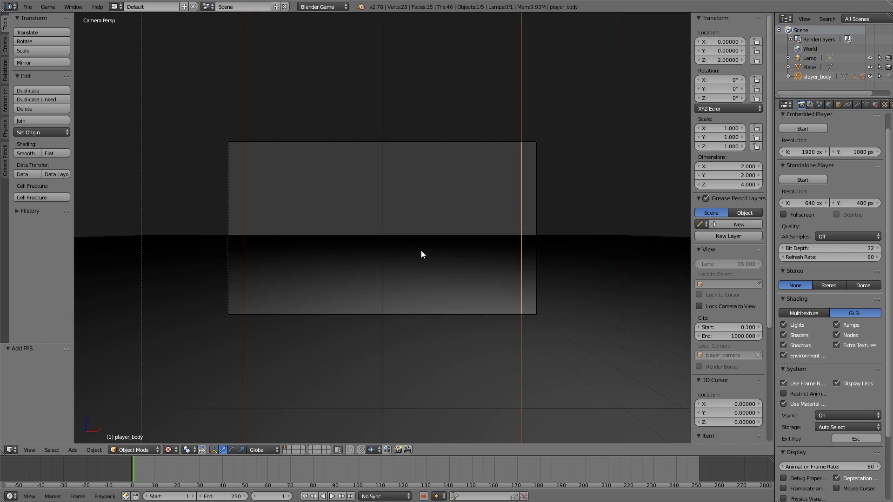
# Step: Hide the viewport's side panels and switch the screen layout to Game Logic
pyautogui.press('n')
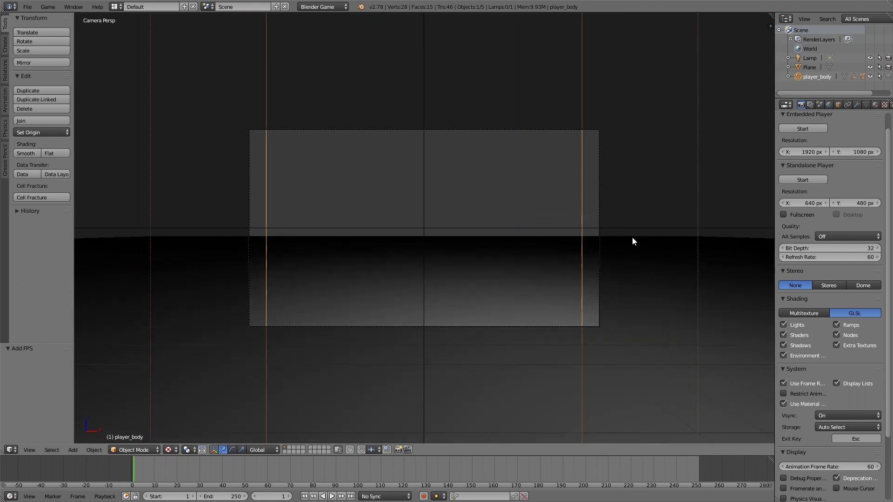
pyautogui.press('t')
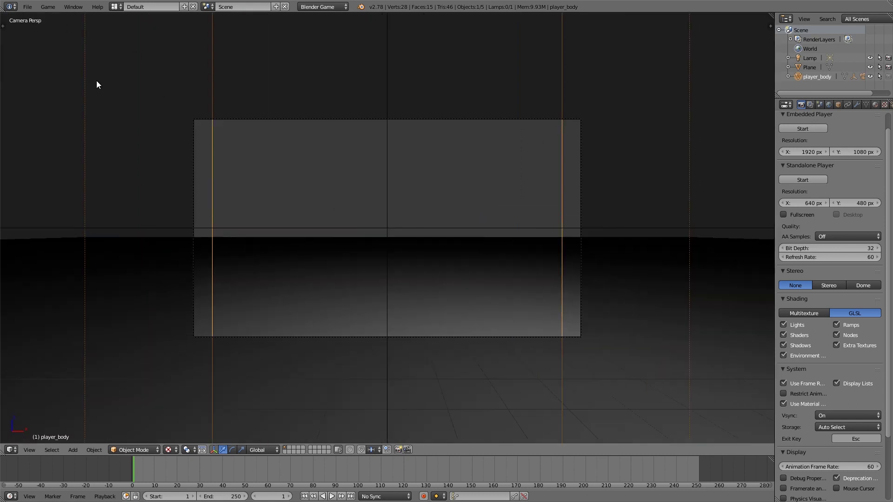
pyautogui.click(115, 6)
pyautogui.click(162, 56)
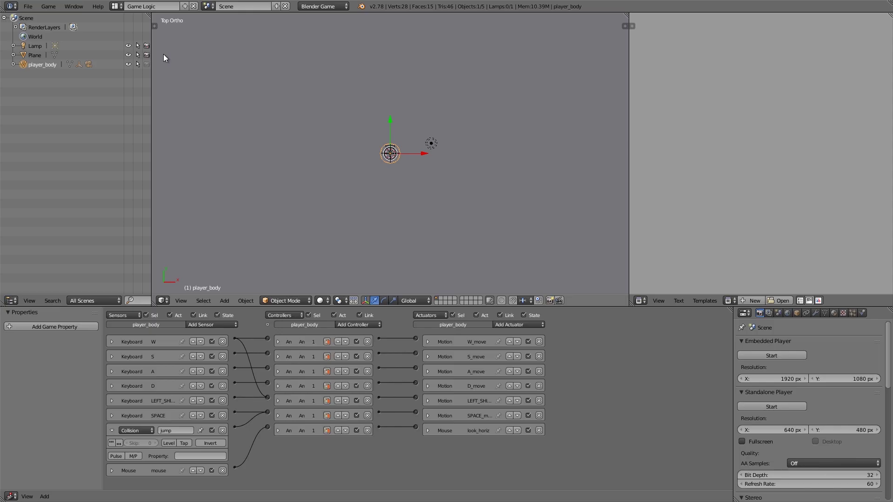
# Step: Set the Game Logic viewport's shading to Texture in an angled view of the scene
pyautogui.moveTo(458, 200); pyautogui.dragTo(361, 215, button='middle')
pyautogui.click(321, 301)
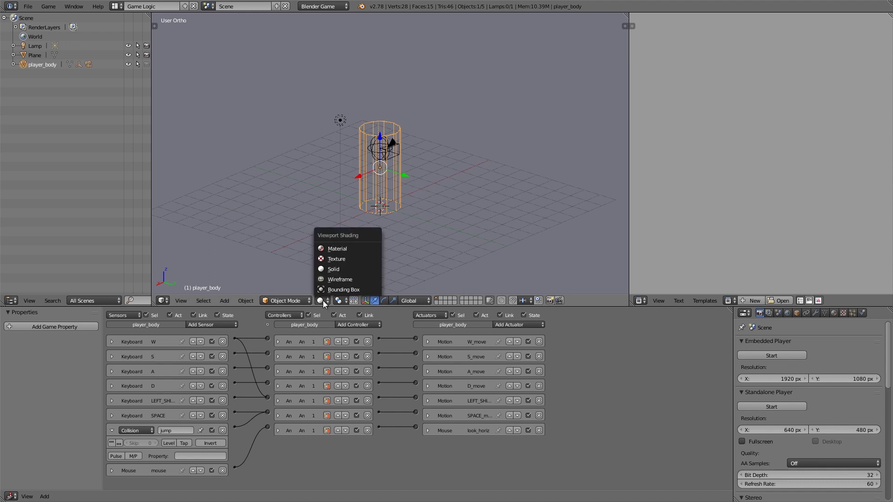
pyautogui.click(337, 258)
# Step: Change the lamp's type to Sun and give it a pale peach light colour
pyautogui.rightClick(344, 123)
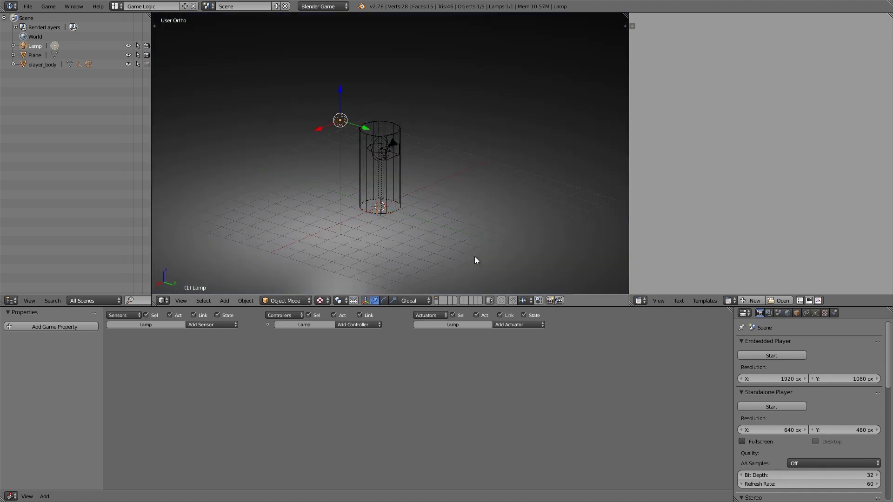
pyautogui.click(814, 313)
pyautogui.click(779, 447)
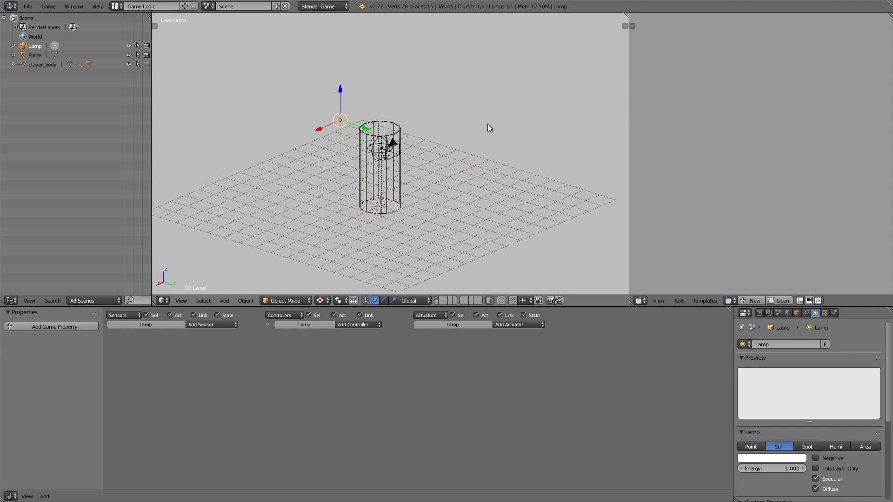
pyautogui.press('r')
pyautogui.press('Escape')
pyautogui.click(762, 458)
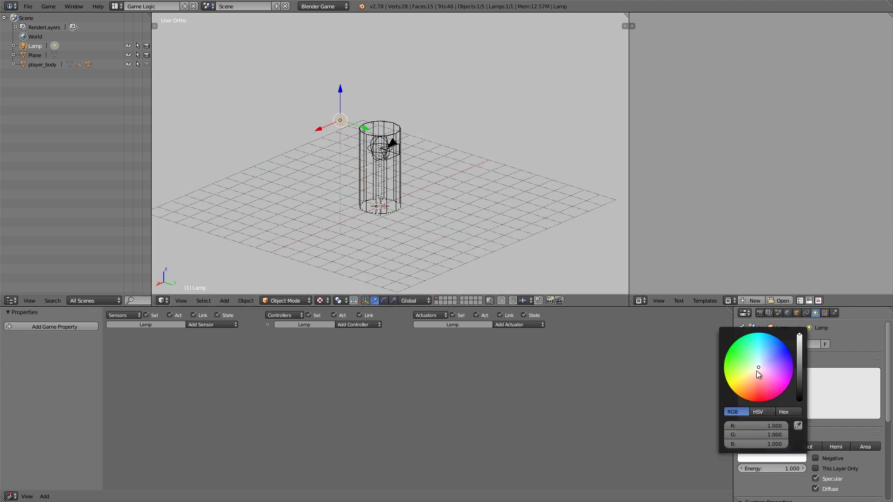
pyautogui.click(753, 374)
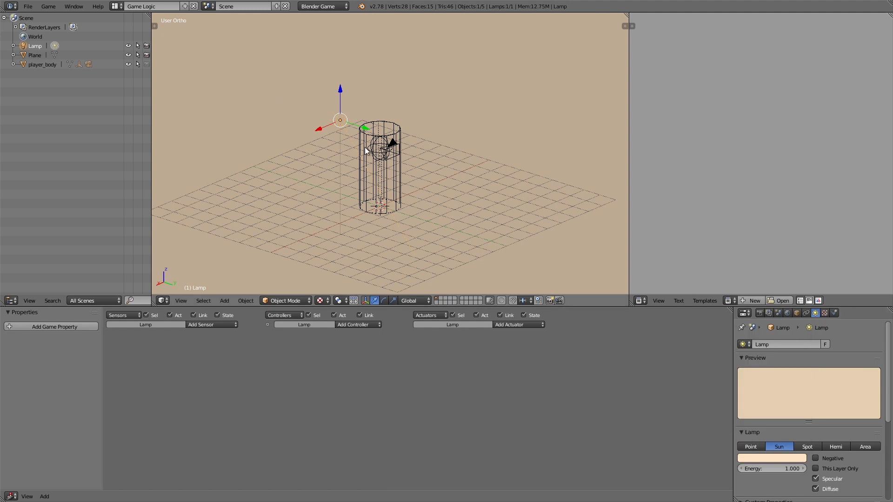
# Step: Duplicate the sun lamp above the ground, make the copy a Hemi lamp and colour it blue, about RGB 0.258, 0.536, 1.000
pyautogui.hotkey('shift', 'd')
pyautogui.click(450, 112)
pyautogui.click(832, 446)
pyautogui.click(778, 456)
pyautogui.click(766, 359)
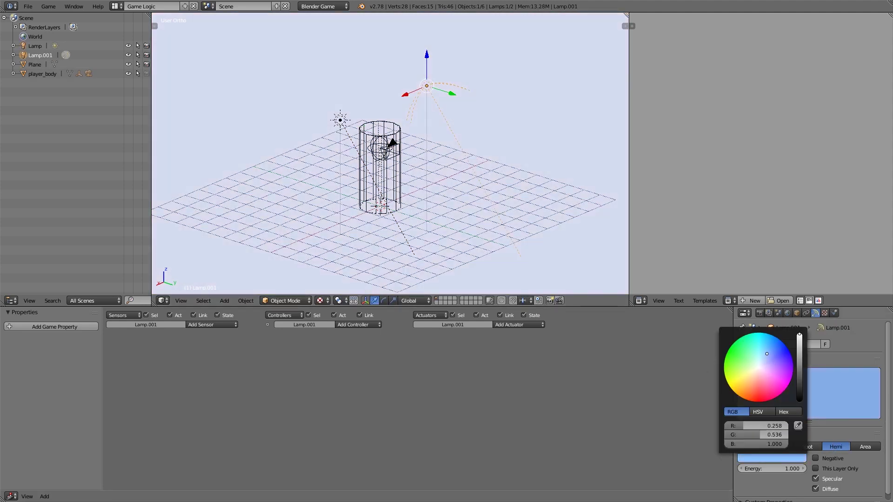
# Step: Set the sun lamp's energy to 2
pyautogui.rightClick(347, 138)
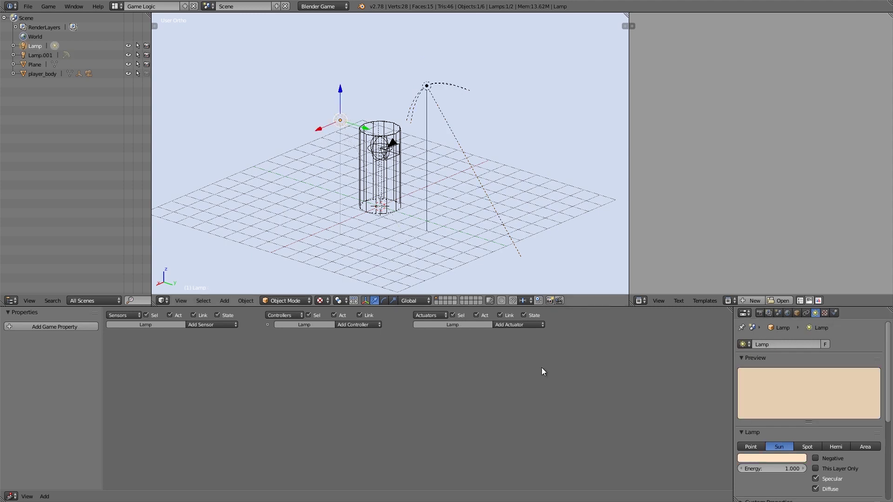
pyautogui.click(772, 469)
pyautogui.write('2')
pyautogui.press('Return')
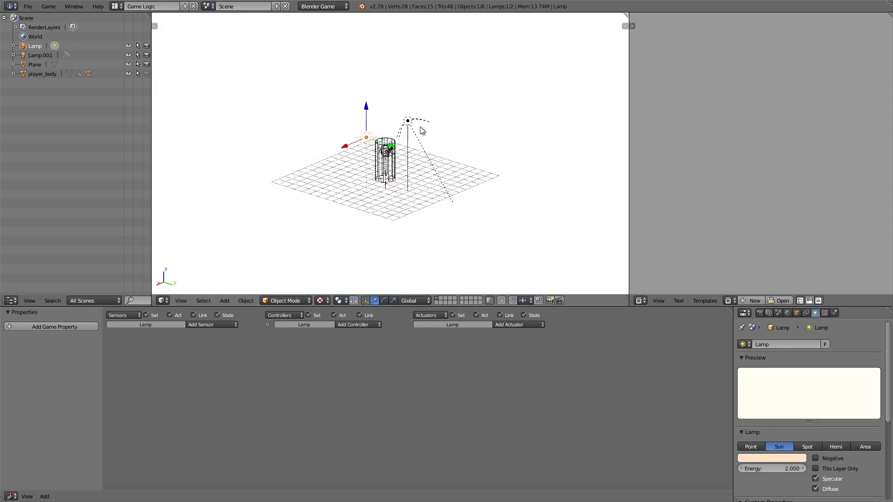
pyautogui.moveTo(367, 195)
pyautogui.mouseDown(button='middle')
pyautogui.moveTo(455, 199)
pyautogui.moveTo(372, 199)
pyautogui.mouseUp(button='middle')
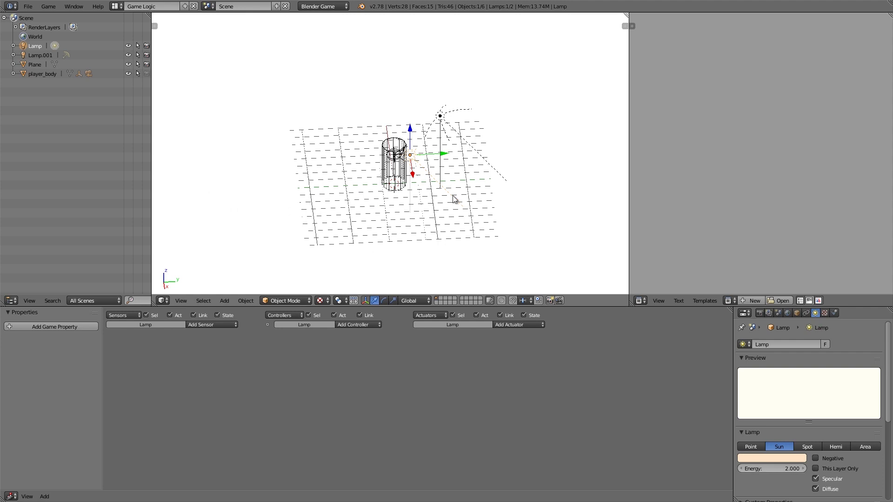
pyautogui.hotkey('shift', 'a')
pyautogui.click(479, 194)
pyautogui.press('x')
pyautogui.click(433, 194)
# Step: Add a mesh cube and move it into the air beyond the lamps, away from the player
pyautogui.hotkey('shift', 'a')
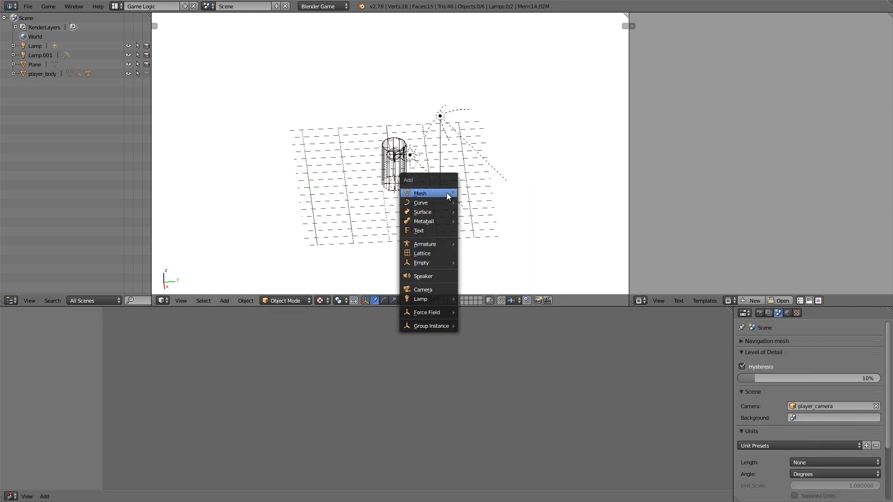
pyautogui.moveTo(447, 192)
pyautogui.click(512, 201)
pyautogui.press('g')
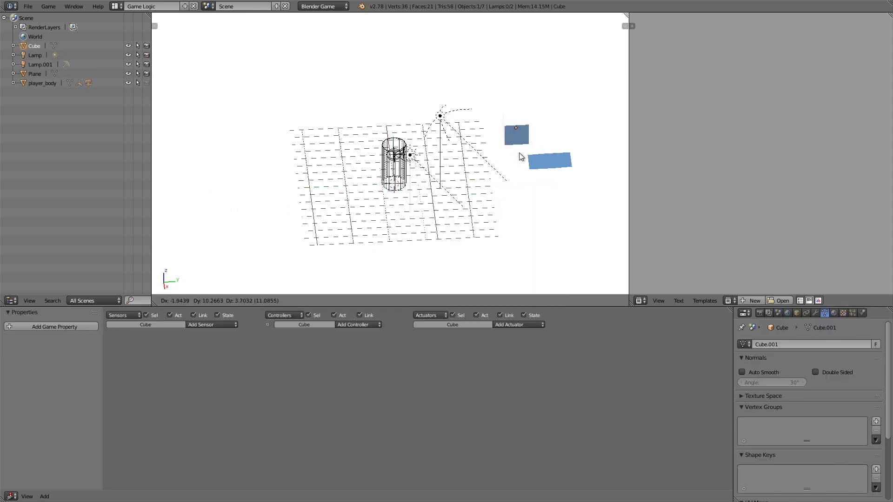
pyautogui.click(535, 156)
# Step: Duplicate the cube four times, placing the copies around it at different heights above the ground
pyautogui.hotkey('shift', 'd')
pyautogui.click(546, 161)
pyautogui.hotkey('shift', 'd')
pyautogui.click(552, 110)
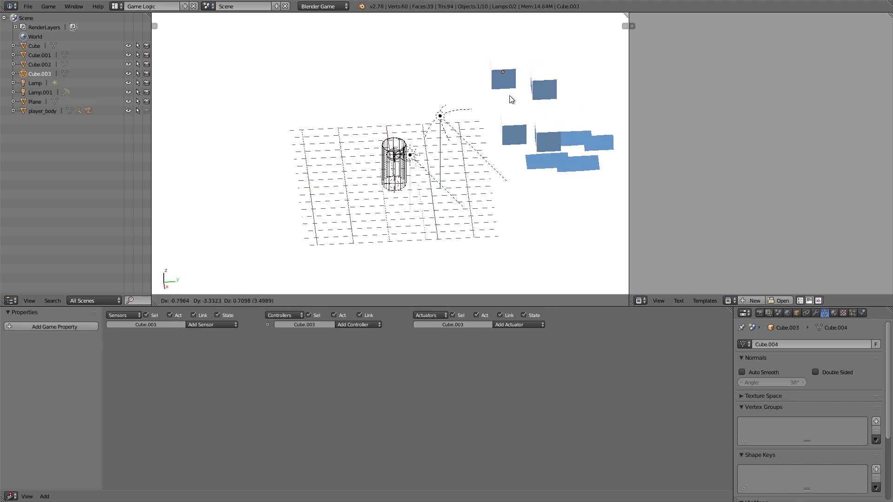
pyautogui.click(507, 98)
pyautogui.hotkey('shift', 'd')
pyautogui.click(597, 135)
# Step: Create a new material on the last duplicated cube with a blue diffuse colour, about RGB 0.054, 0.135, 0.800
pyautogui.scroll(-4, 520, 149)
pyautogui.moveTo(520, 149); pyautogui.dragTo(546, 150, button='middle')
pyautogui.scroll(3, 546, 149)
pyautogui.click(834, 313)
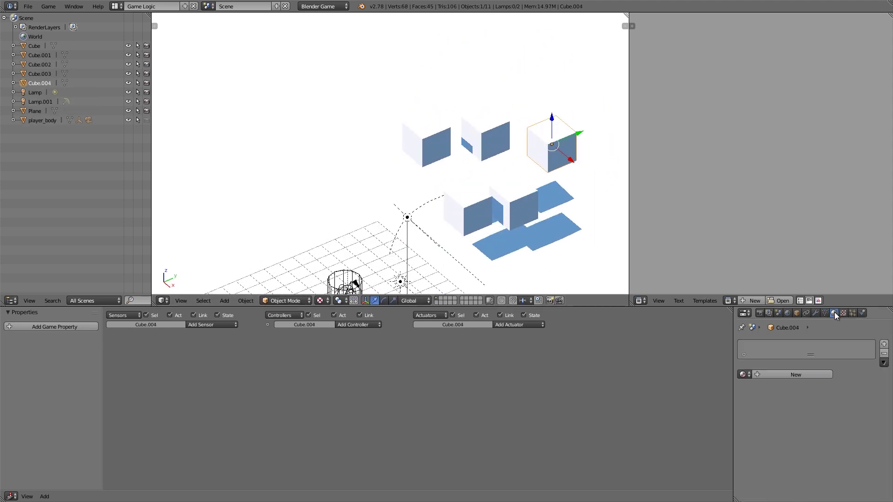
pyautogui.click(791, 375)
pyautogui.click(777, 396)
pyautogui.click(763, 281)
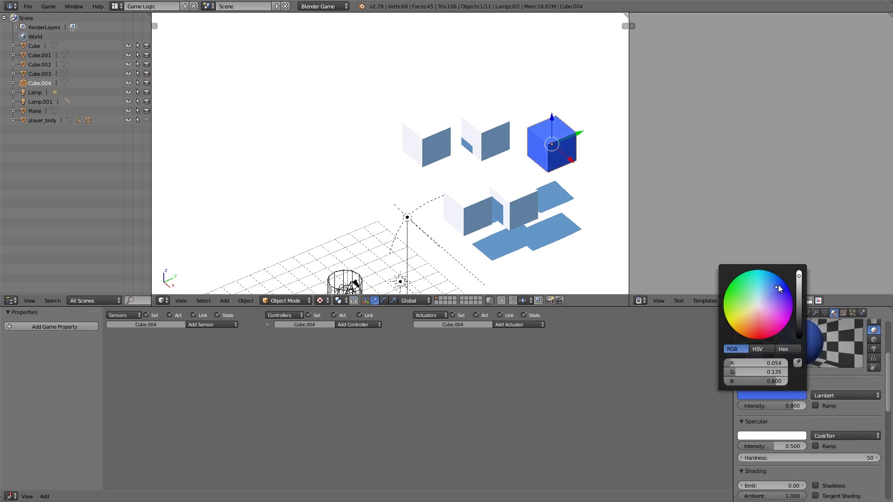
# Step: Give the nearer cube below the blue one a new material with a bright green diffuse colour
pyautogui.rightClick(534, 213)
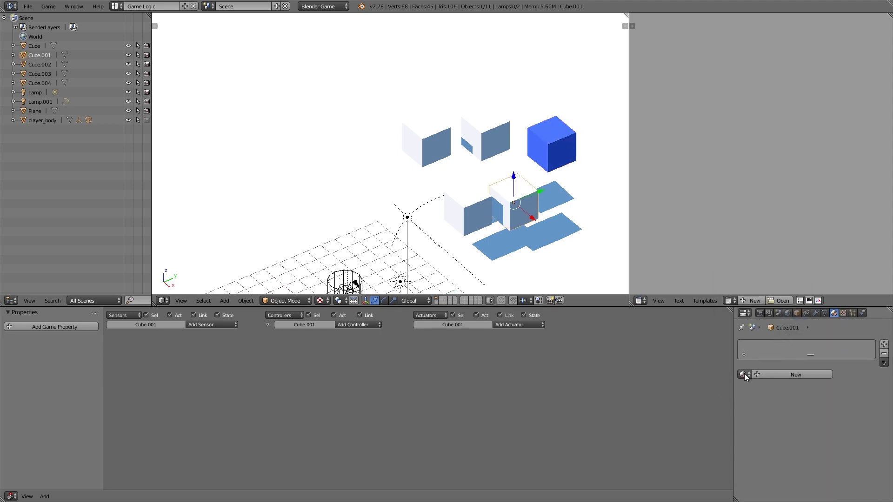
pyautogui.click(746, 375)
pyautogui.click(772, 386)
pyautogui.click(794, 374)
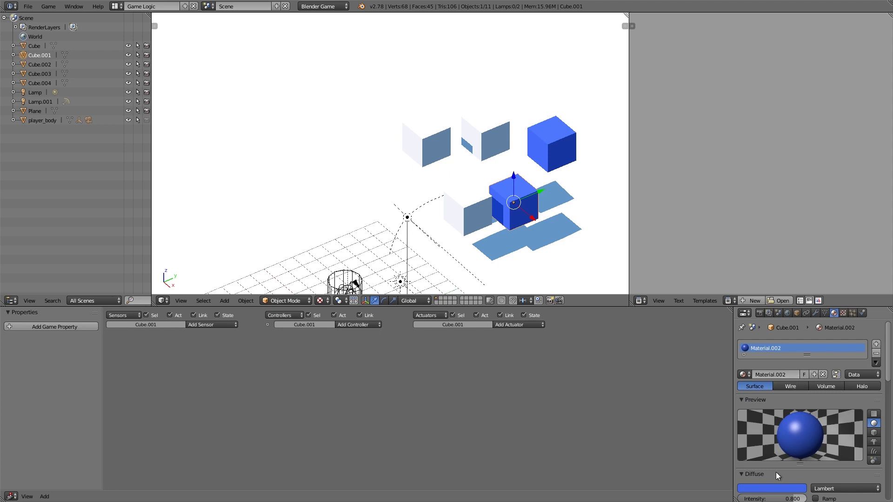
pyautogui.click(774, 488)
pyautogui.click(732, 393)
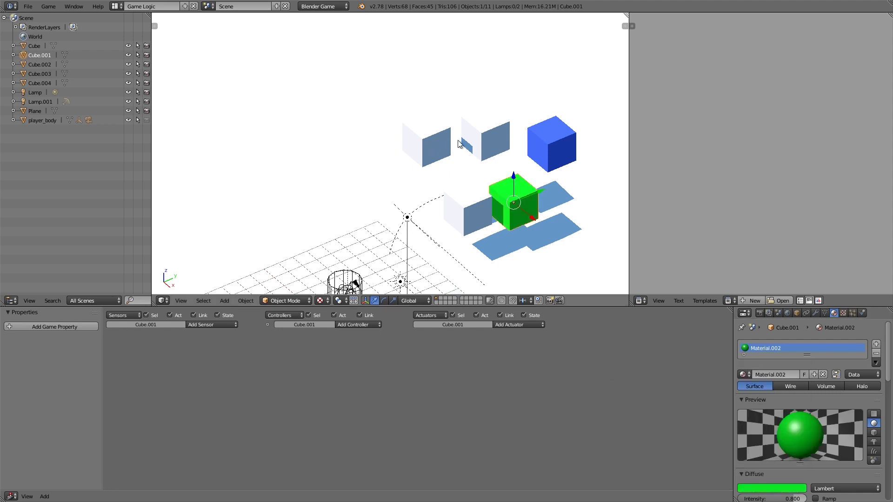
# Step: Give the middle cube of the upper row a new material with an orange diffuse colour
pyautogui.rightClick(483, 143)
pyautogui.click(785, 375)
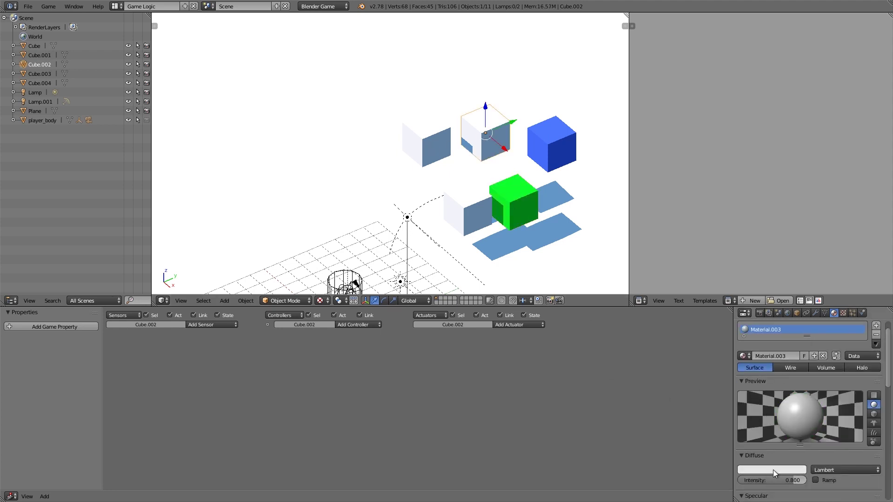
pyautogui.click(772, 470)
pyautogui.click(748, 409)
pyautogui.click(750, 407)
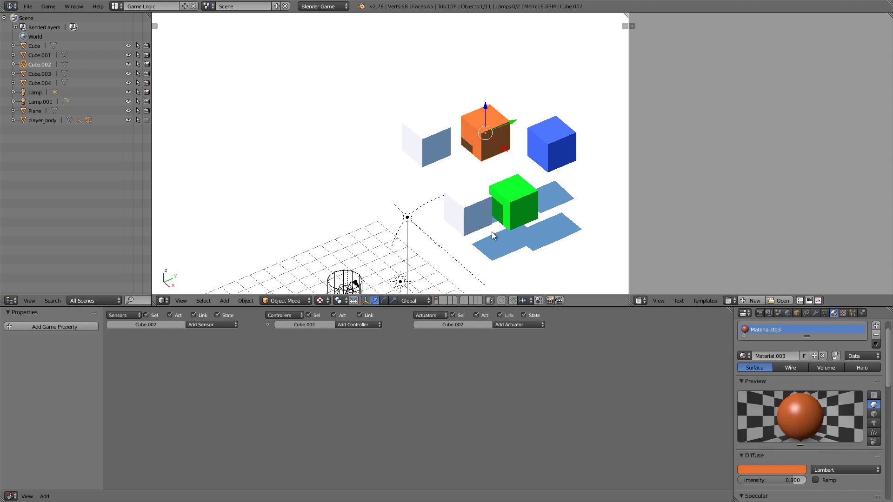
# Step: Give the white cube beside the green one a new material with a yellow diffuse colour
pyautogui.rightClick(475, 215)
pyautogui.click(786, 356)
pyautogui.scroll(-5, 772, 395)
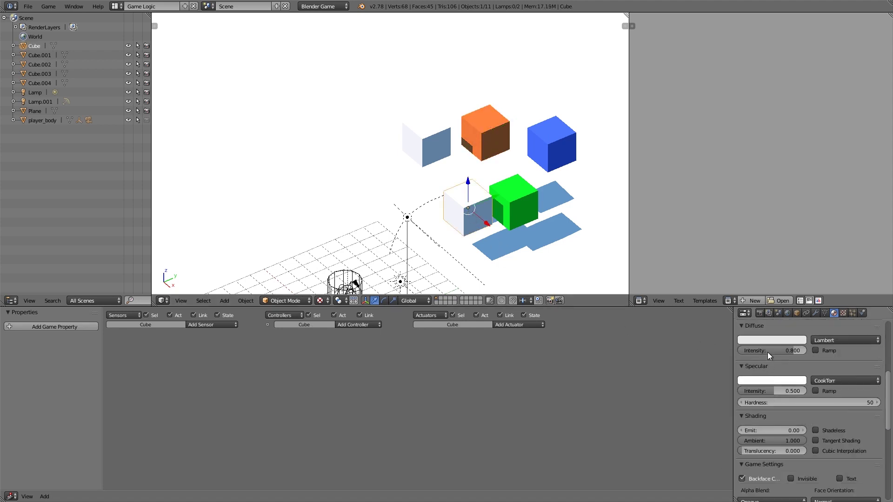
pyautogui.click(766, 338)
pyautogui.click(736, 269)
pyautogui.click(731, 268)
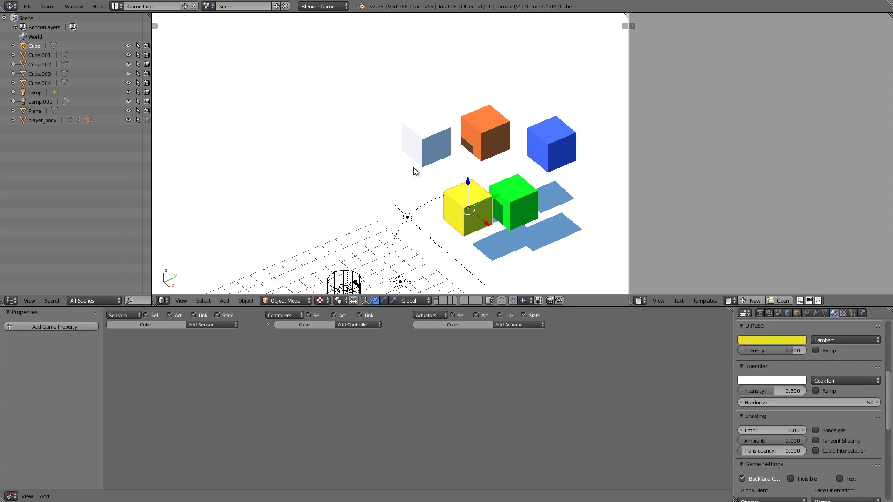
# Step: Give the last uncoloured cube a new material with a magenta diffuse colour
pyautogui.rightClick(416, 135)
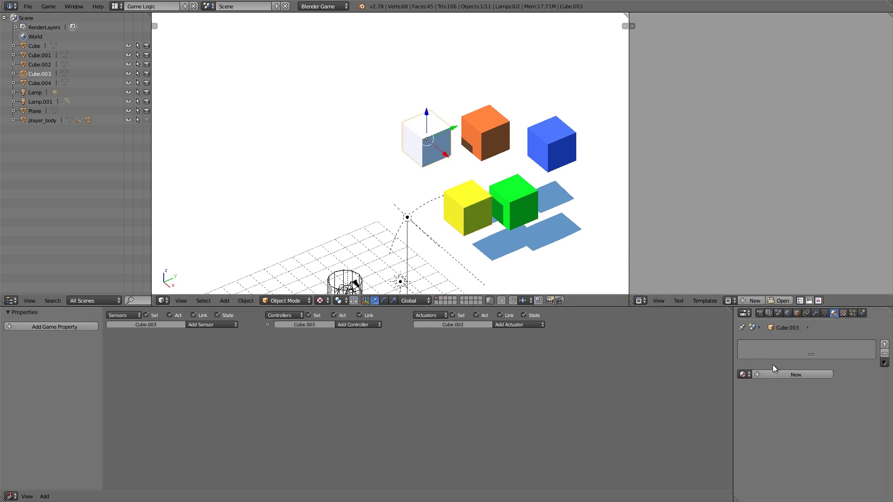
pyautogui.click(777, 374)
pyautogui.click(772, 488)
pyautogui.click(772, 411)
pyautogui.scroll(-1, 452, 166)
pyautogui.scroll(-5, 452, 166)
# Step: Move the yellow and green cubes together, farther from the other three, and test-run the game
pyautogui.moveTo(452, 166); pyautogui.dragTo(461, 184, button='middle')
pyautogui.scroll(4, 446, 181)
pyautogui.rightClick(469, 208)
pyautogui.keyDown('shift'); pyautogui.rightClick(443, 205); pyautogui.keyUp('shift')
pyautogui.press('g')
pyautogui.click(502, 241)
pyautogui.press('a')
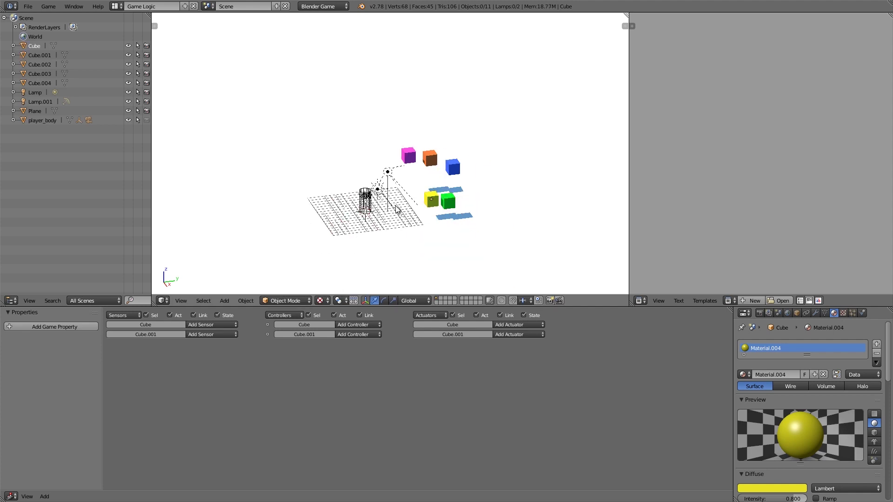
pyautogui.press('p')
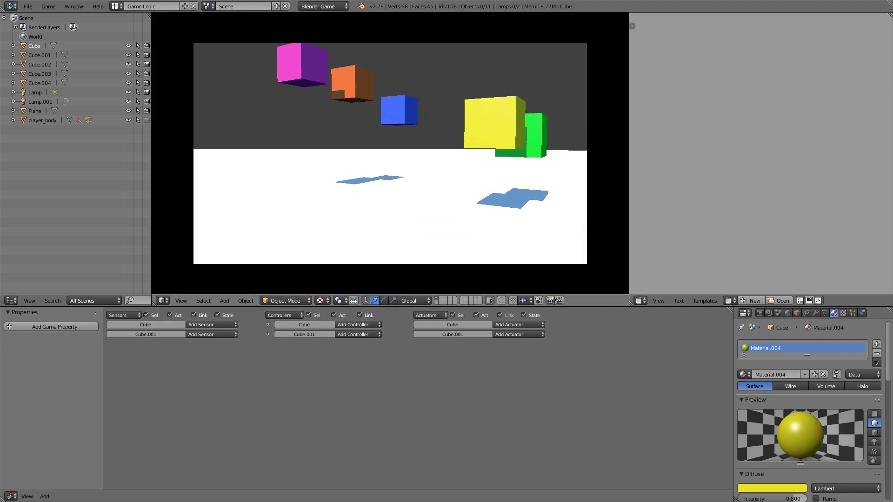
pyautogui.press('Escape')
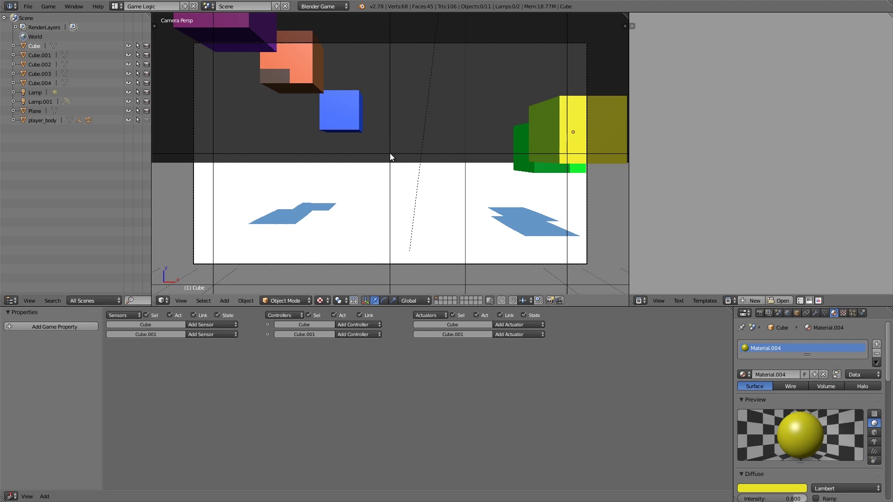
# Step: Change the world's horizon colour to a muted greyish blue and test-run the game
pyautogui.click(787, 314)
pyautogui.click(767, 359)
pyautogui.click(763, 361)
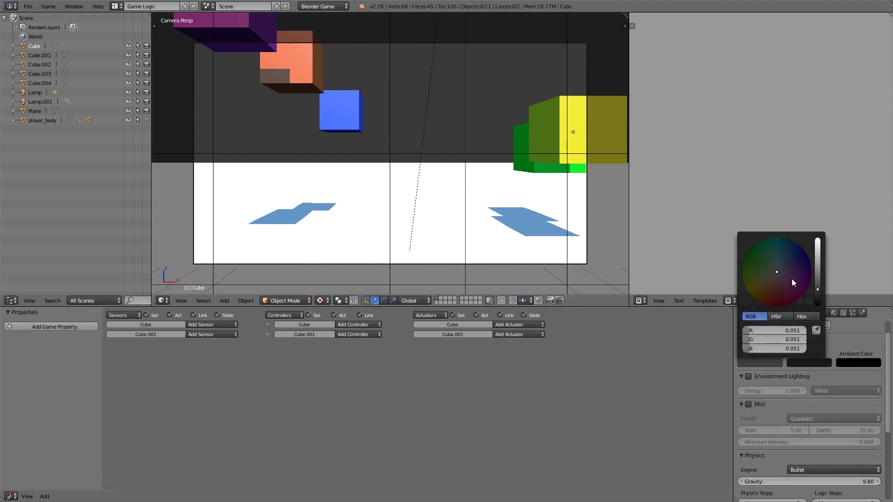
pyautogui.moveTo(789, 276); pyautogui.dragTo(784, 263)
pyautogui.moveTo(817, 290); pyautogui.dragTo(817, 278)
pyautogui.press('p')
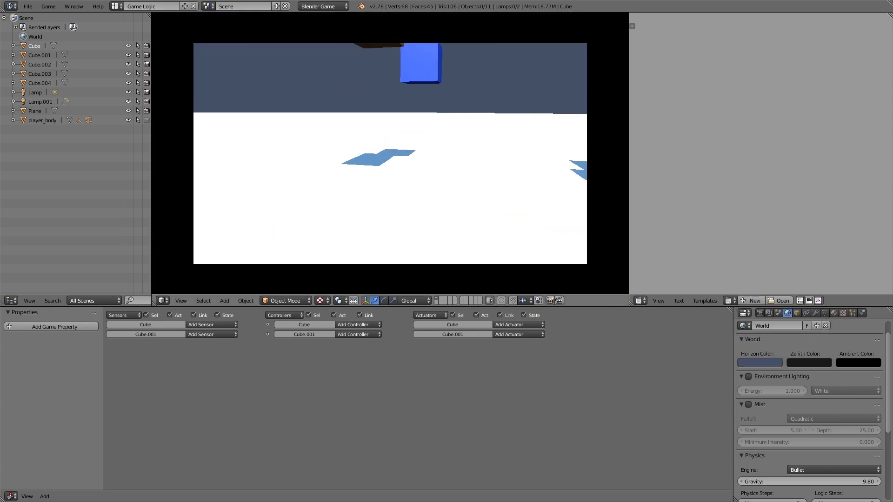
pyautogui.press('Escape')
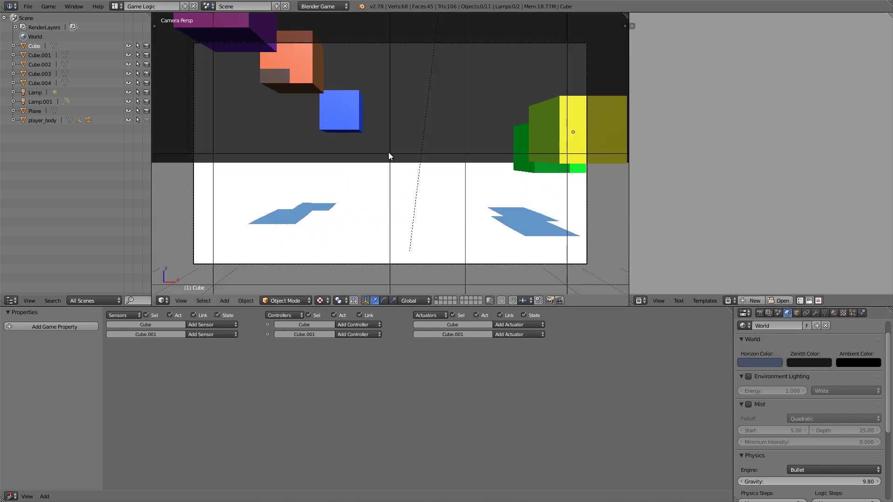
# Step: Select the player's camera, enlarge the lower editors and add a D.O.F. post-processing filter from the scene's render settings
pyautogui.moveTo(389, 153); pyautogui.dragTo(352, 158, button='middle')
pyautogui.scroll(2, 295, 185)
pyautogui.rightClick(358, 159)
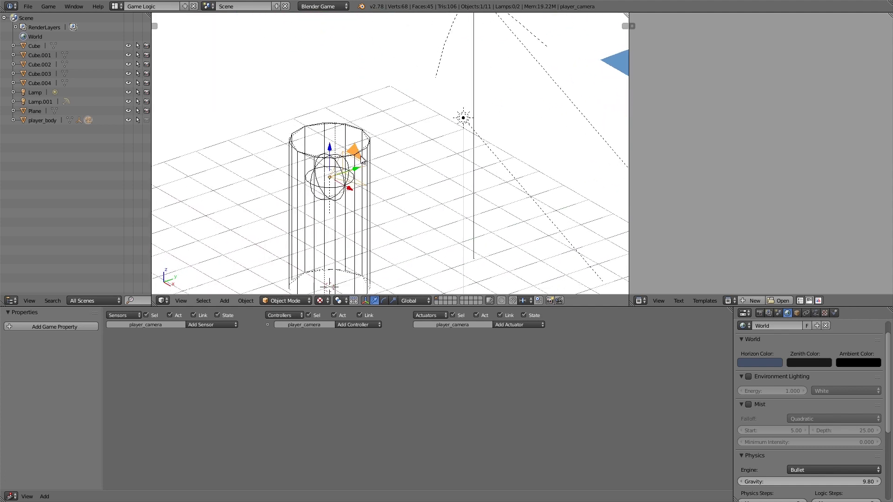
pyautogui.click(760, 313)
pyautogui.moveTo(765, 307); pyautogui.dragTo(765, 243)
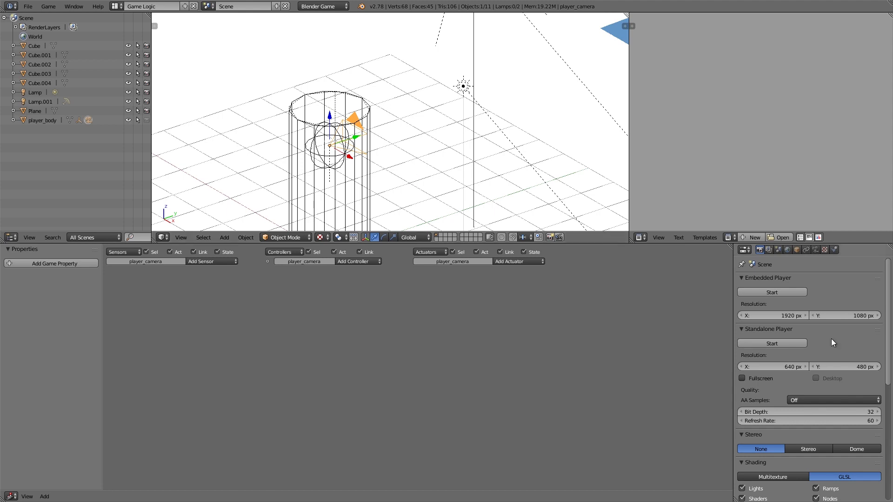
pyautogui.scroll(-10, 832, 348)
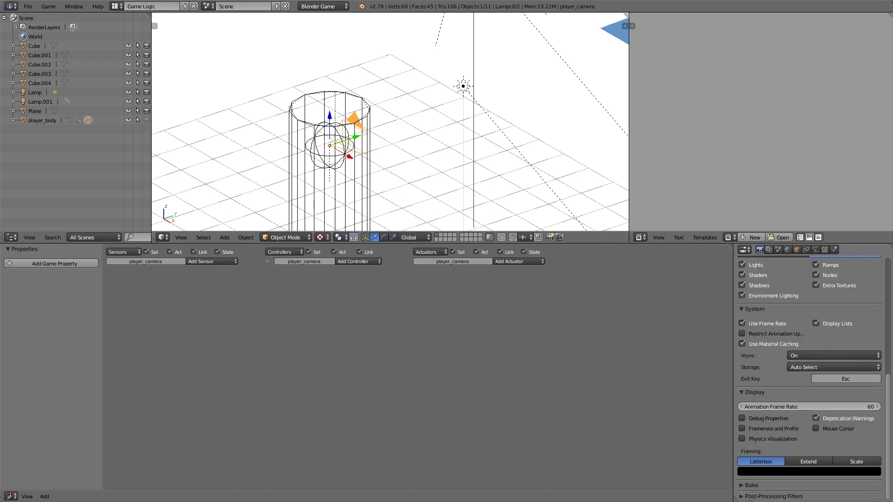
pyautogui.click(749, 497)
pyautogui.scroll(-3, 814, 433)
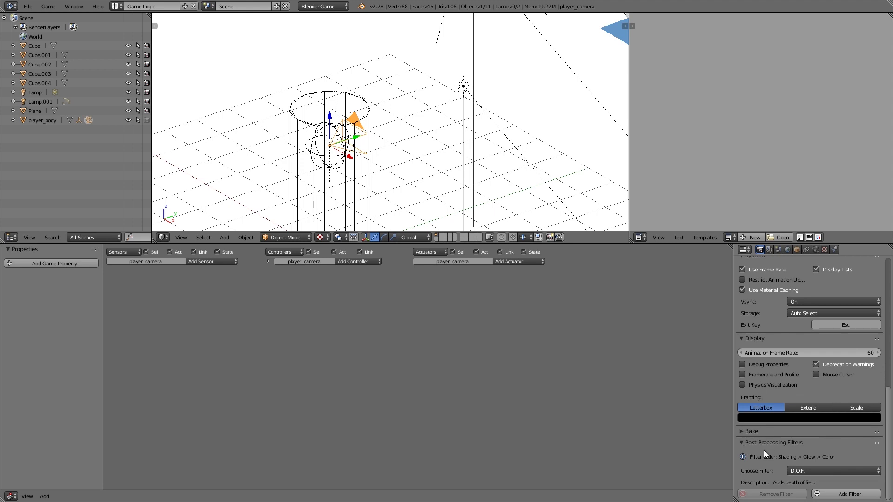
pyautogui.click(817, 471)
pyautogui.click(799, 467)
pyautogui.click(749, 419)
pyautogui.click(834, 494)
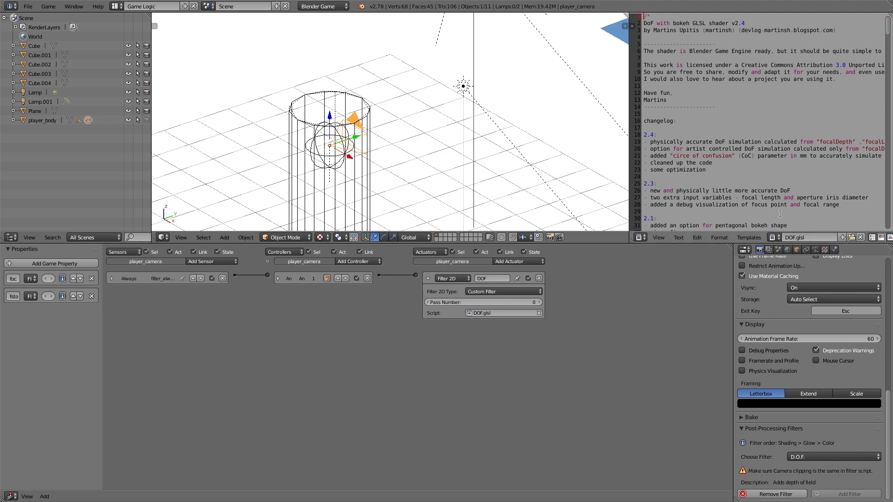
# Step: Show the camera's lens settings, widen the game properties area, and set focalLength to 100 and fstop to 10
pyautogui.click(814, 250)
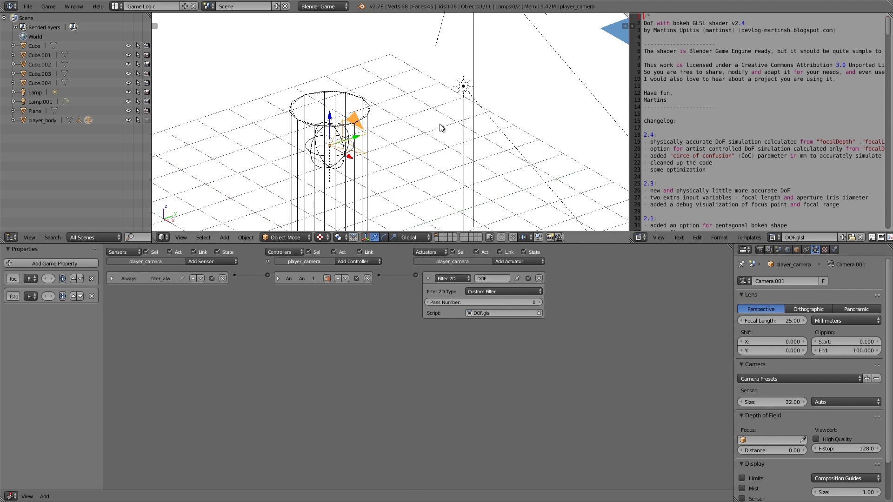
pyautogui.moveTo(102, 342); pyautogui.dragTo(203, 341)
pyautogui.write('100')
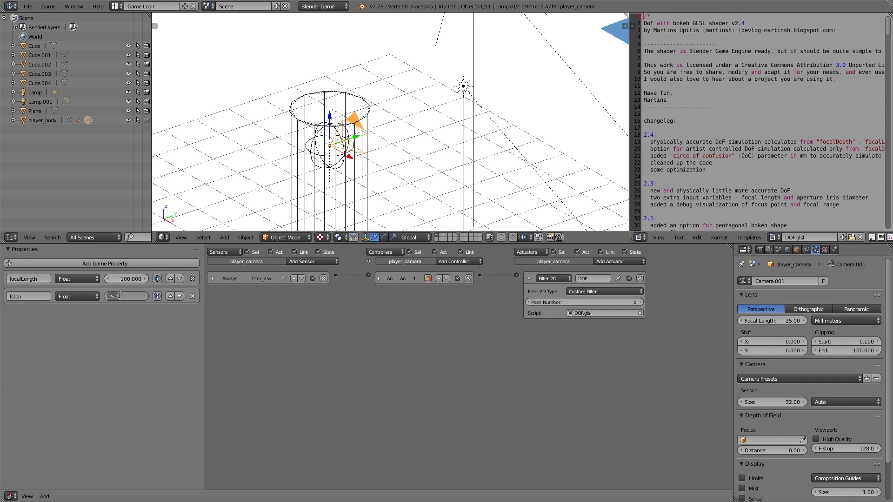
pyautogui.write('1')
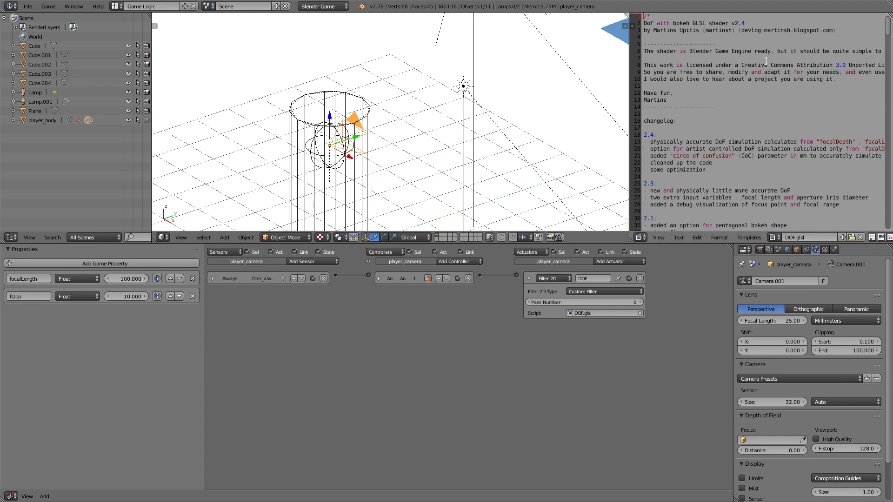
# Step: Load the DOF.glsl script in the text editor and change the camera clipping start znear to 10.1
pyautogui.scroll(-15, 714, 145)
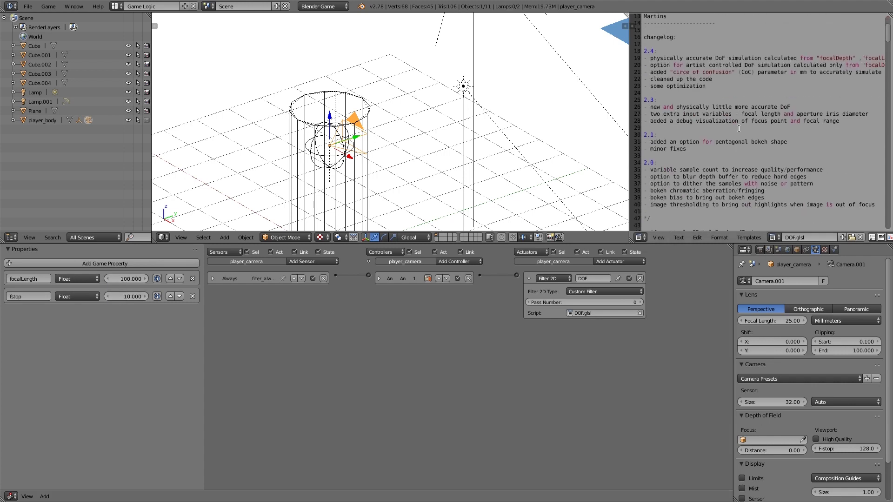
pyautogui.click(776, 238)
pyautogui.click(708, 251)
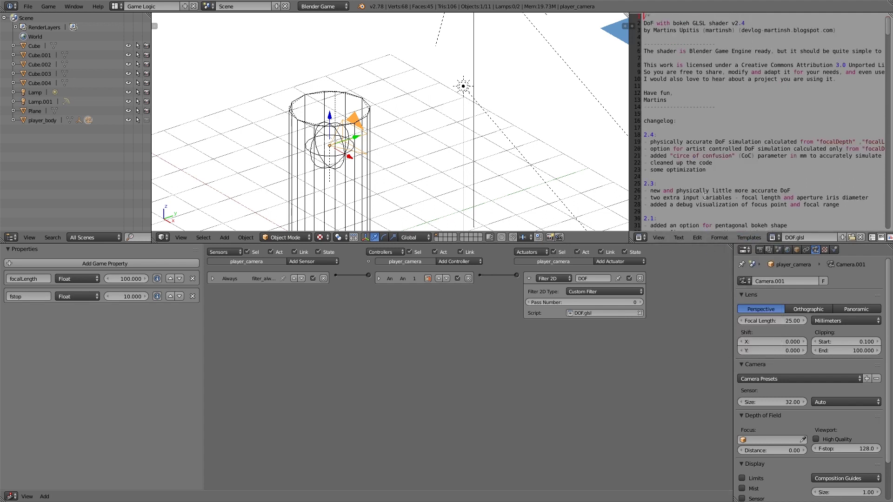
pyautogui.scroll(-18, 712, 134)
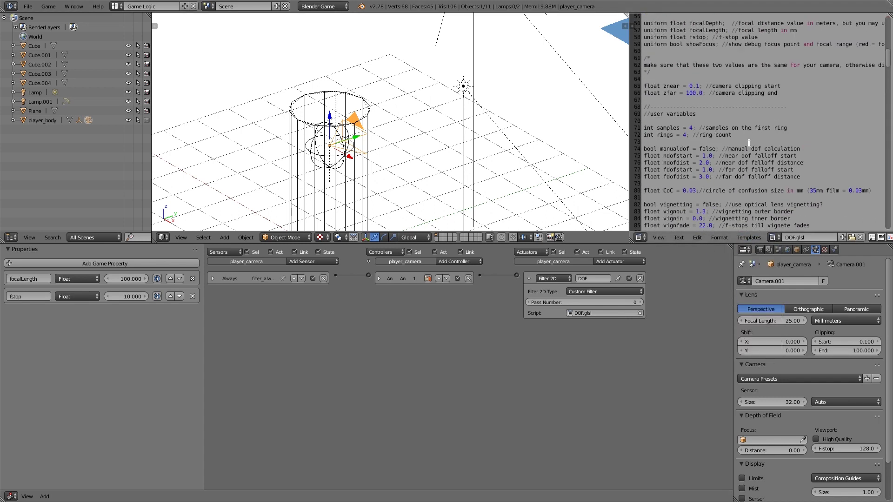
pyautogui.click(689, 86)
pyautogui.write('1')
pyautogui.click(703, 87)
# Step: Set the DOF shader's samples variable to 6 and its rings variable to 5
pyautogui.scroll(-3, 696, 144)
pyautogui.click(694, 65)
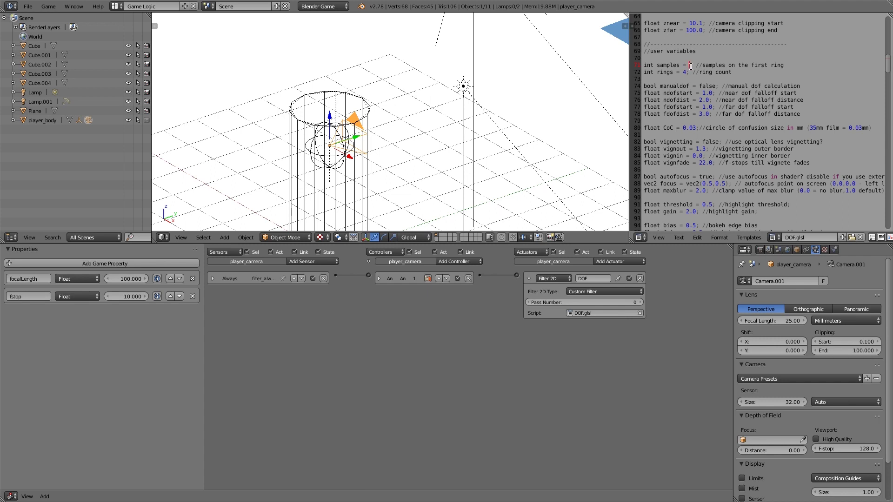
pyautogui.press('BackSpace')
pyautogui.write('6')
pyautogui.click(685, 72)
pyautogui.press('BackSpace')
pyautogui.write('5')
# Step: Set autofocus to false and manualdof to true in the DOF shader script
pyautogui.scroll(-2, 714, 104)
pyautogui.scroll(-1, 698, 114)
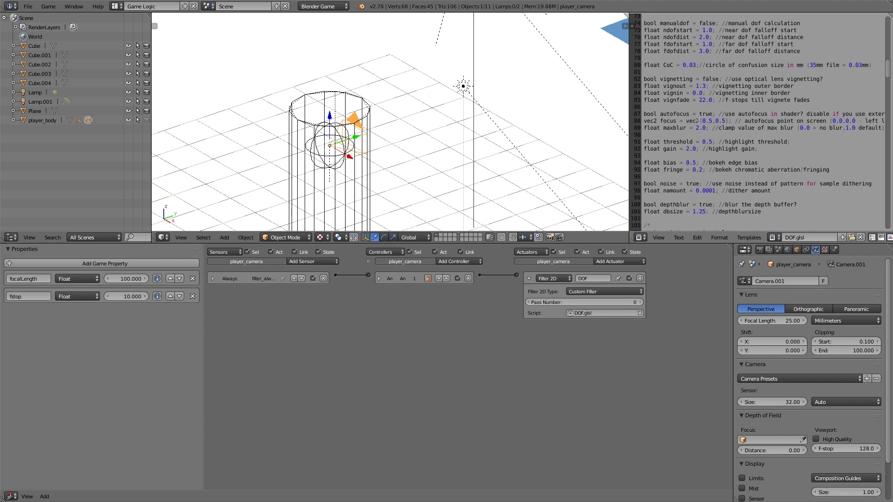
pyautogui.doubleClick(705, 113)
pyautogui.write('false')
pyautogui.scroll(2, 724, 118)
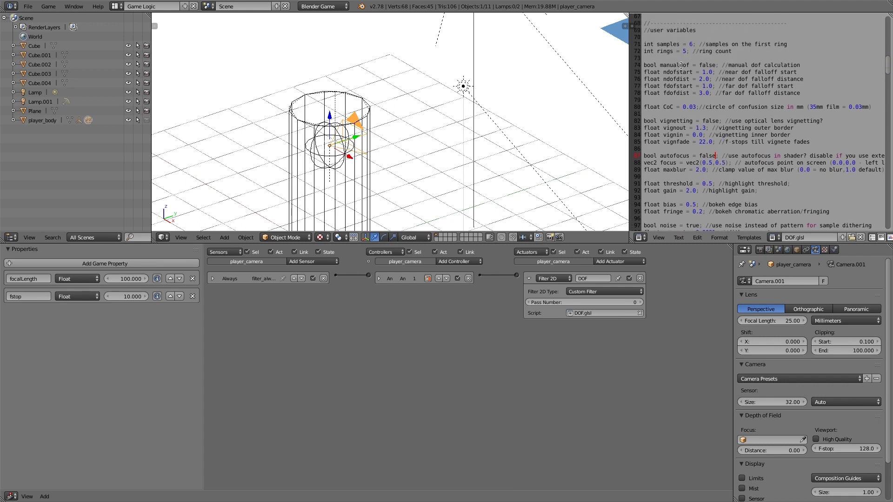
pyautogui.doubleClick(714, 65)
pyautogui.write('true')
# Step: Set the far DoF falloff distance fdofdist to 70.0 in the shader script
pyautogui.click(693, 86)
pyautogui.press('Right')
pyautogui.press('Right')
pyautogui.press('Right')
pyautogui.press('Right')
pyautogui.click(702, 93)
pyautogui.press('BackSpace')
pyautogui.write('7')
# Step: Set the shader's maximum blur clamp maxblur to 3.0
pyautogui.scroll(-6, 698, 124)
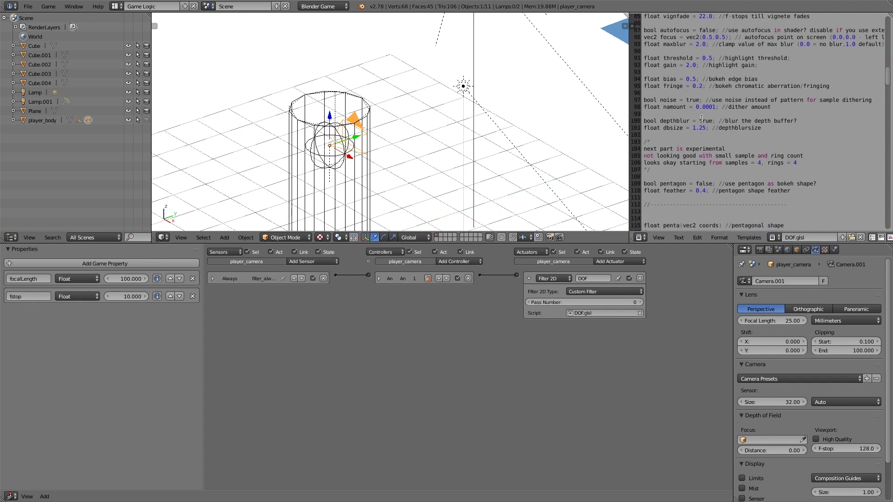
pyautogui.scroll(2, 703, 119)
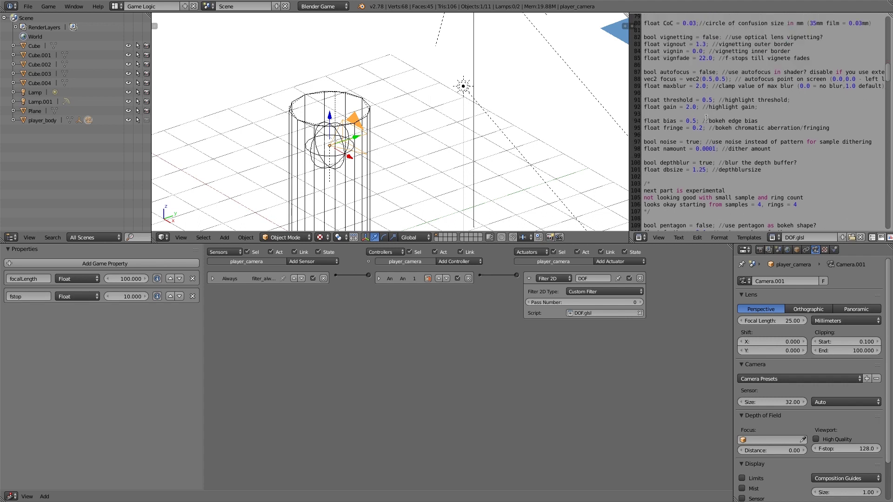
pyautogui.click(695, 86)
pyautogui.press('Delete')
pyautogui.write('4')
pyautogui.scroll(-3, 781, 109)
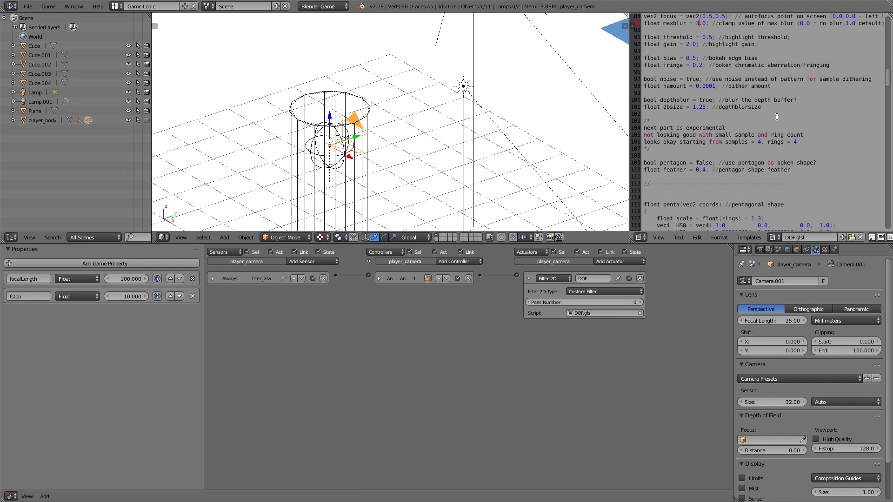
# Step: Set the shader's highlight threshold to 0.6 and test-run the game with the depth-of-field effect
pyautogui.scroll(3, 743, 141)
pyautogui.click(711, 58)
pyautogui.press('BackSpace')
pyautogui.write('6')
pyautogui.write('p')
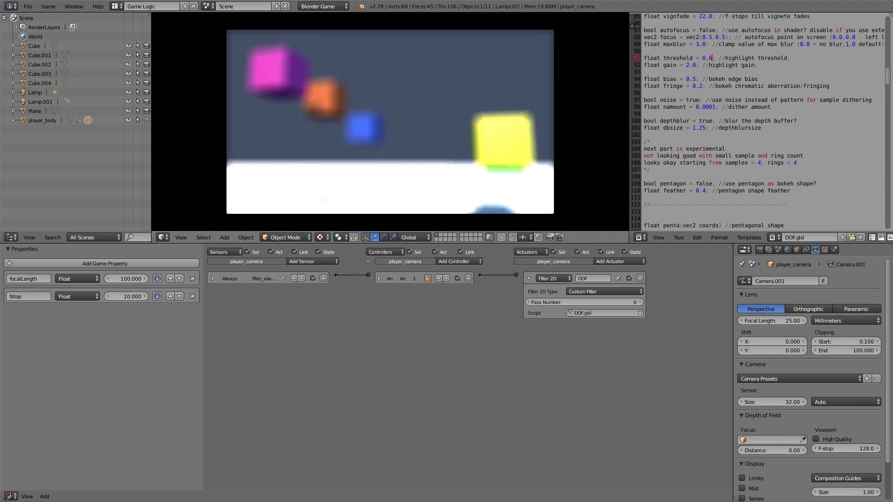
pyautogui.press('Escape')
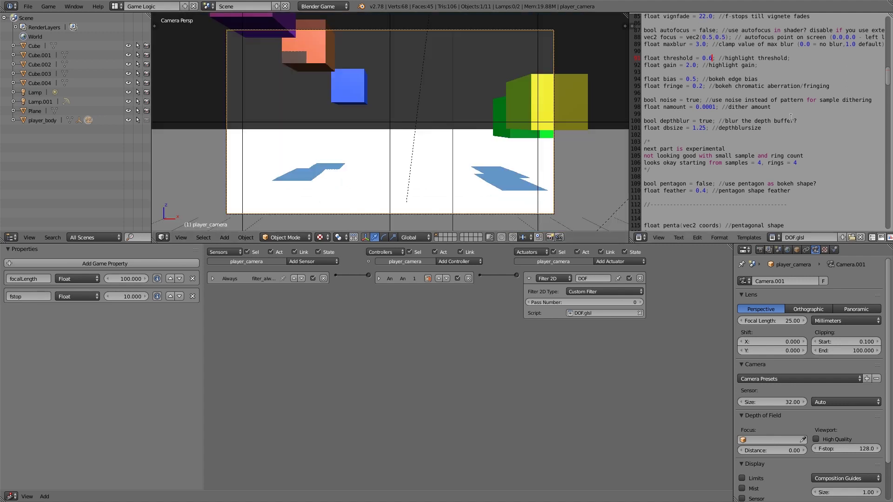
# Step: Raise the shader's maxblur value to 5.0
pyautogui.scroll(3, 696, 103)
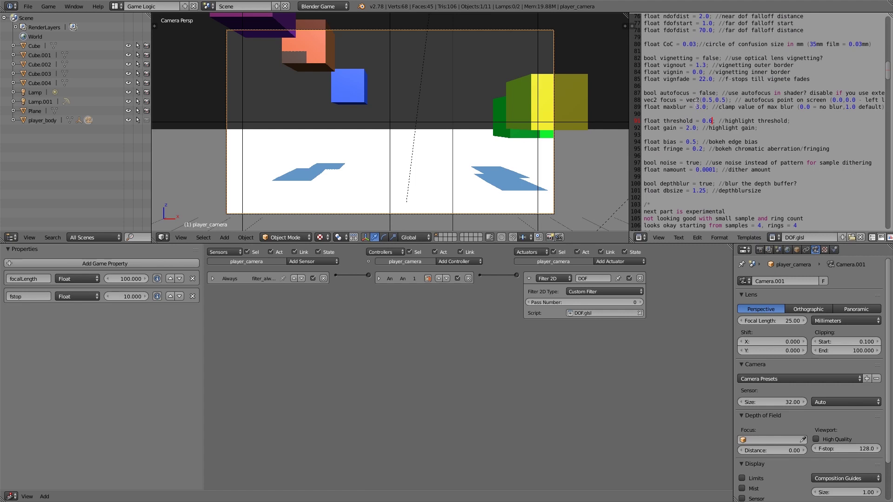
pyautogui.click(697, 107)
pyautogui.press('Delete')
pyautogui.write('3')
pyautogui.press('BackSpace')
pyautogui.write('5')
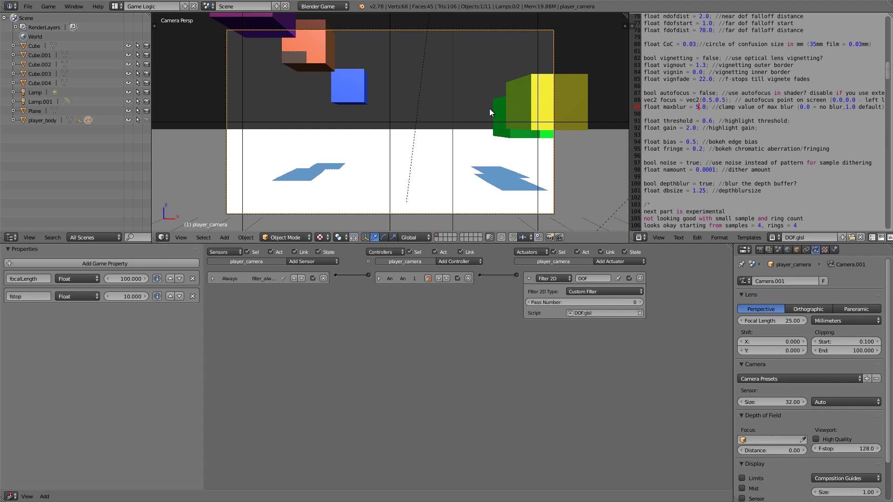
# Step: Test-run the game to preview the depth-of-field effect with the current maximum blur
pyautogui.write('p')
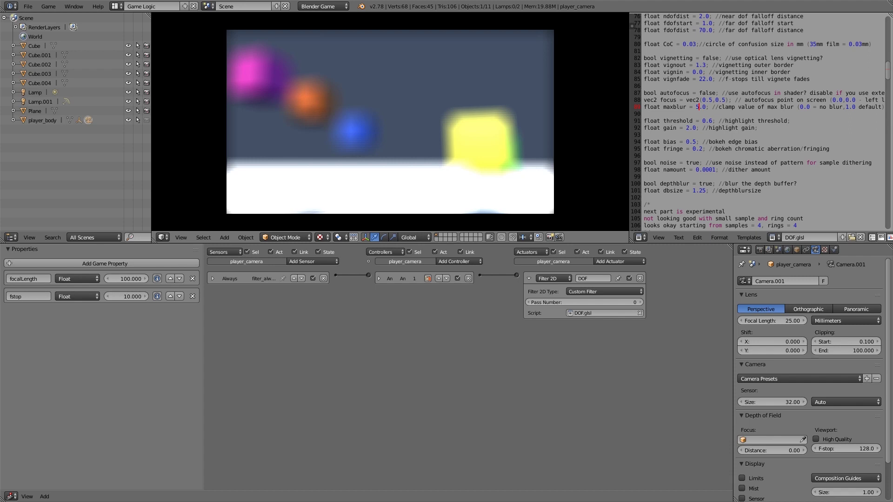
pyautogui.press('Escape')
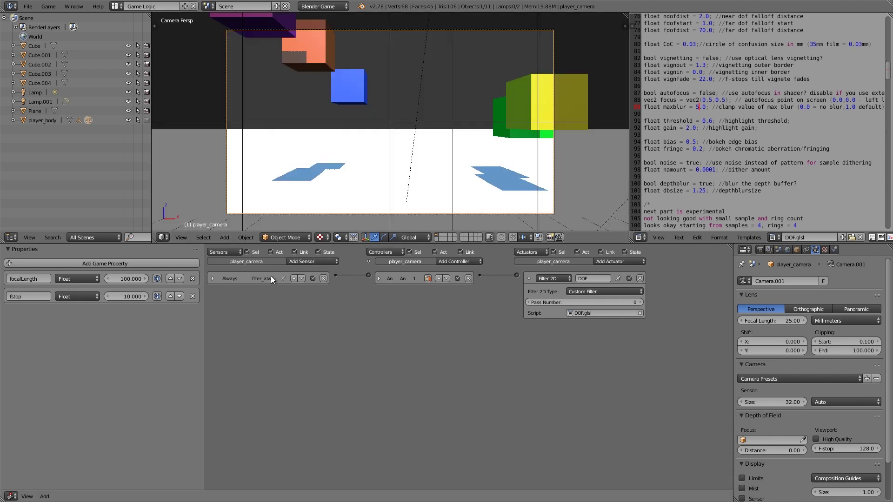
# Step: Add a second Filter 2D actuator to the player camera, with filter type Blur and pass number 1
pyautogui.click(619, 262)
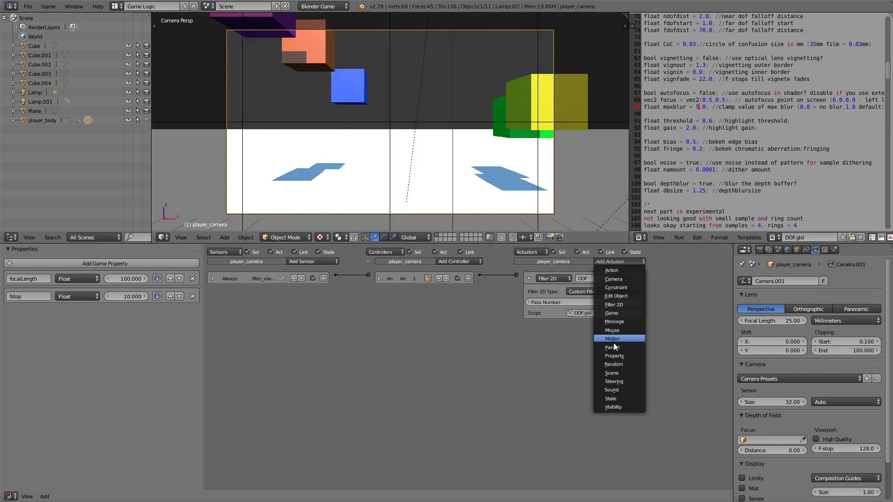
pyautogui.click(620, 303)
pyautogui.click(588, 339)
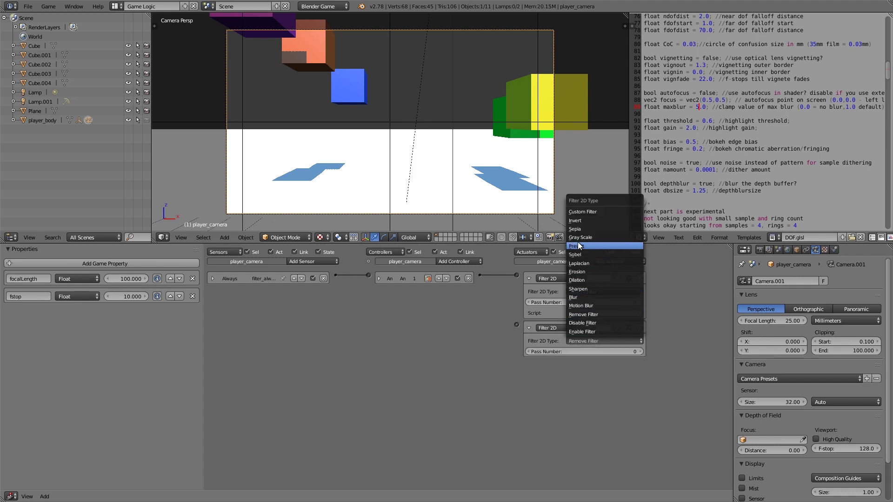
pyautogui.click(579, 298)
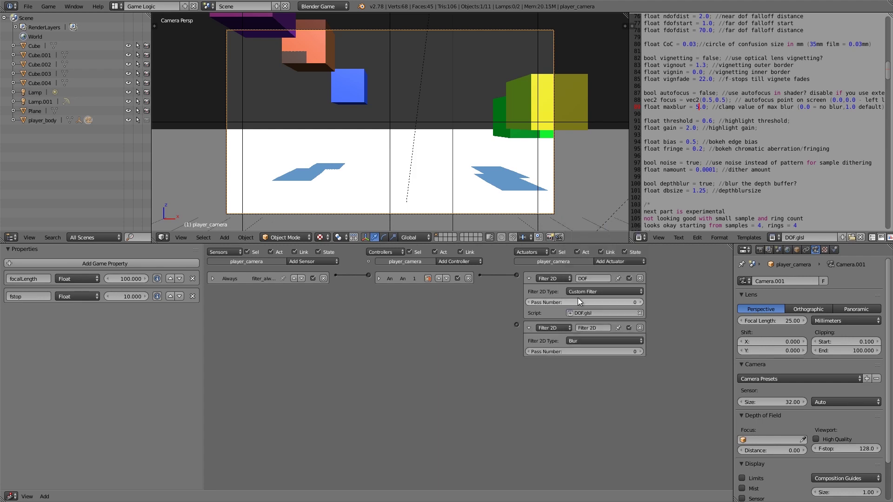
pyautogui.click(639, 352)
# Step: Connect the And controller to the new Blur filter actuator and test-run the game
pyautogui.moveTo(489, 285); pyautogui.dragTo(480, 275)
pyautogui.press('p')
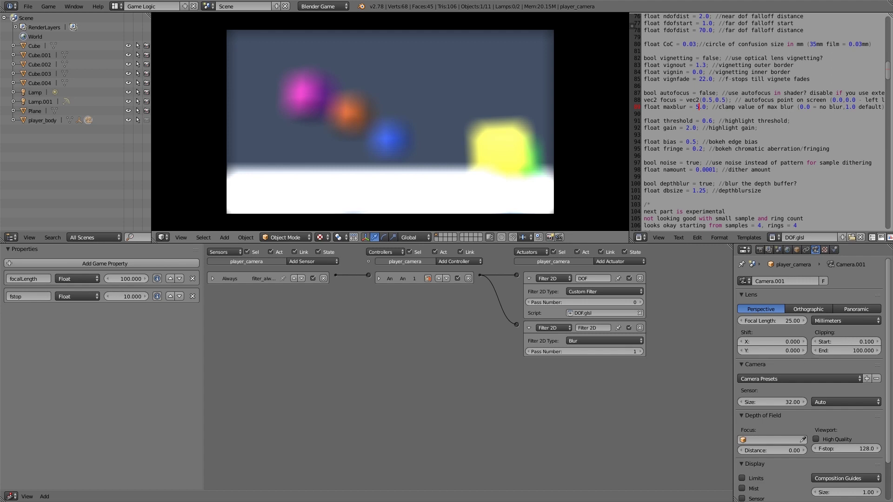
pyautogui.press('Escape')
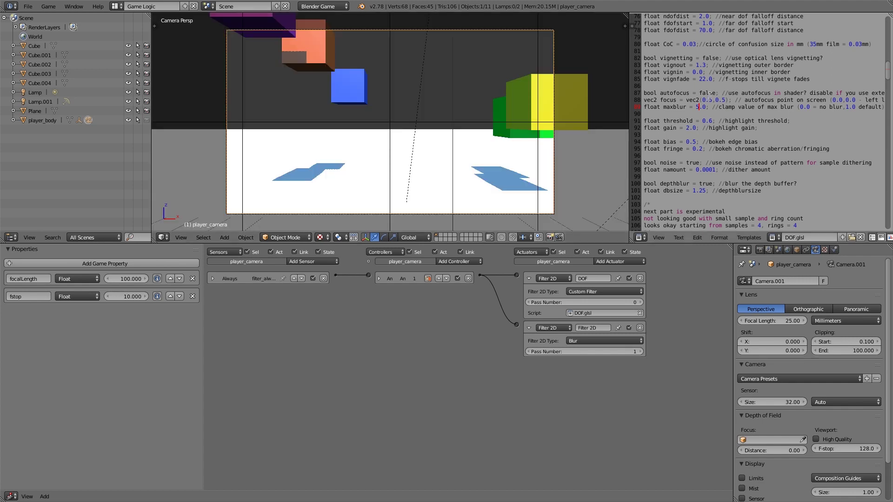
# Step: Set the shader's maxblur value to 4.5 and test-run the game
pyautogui.press('BackSpace')
pyautogui.write('4.')
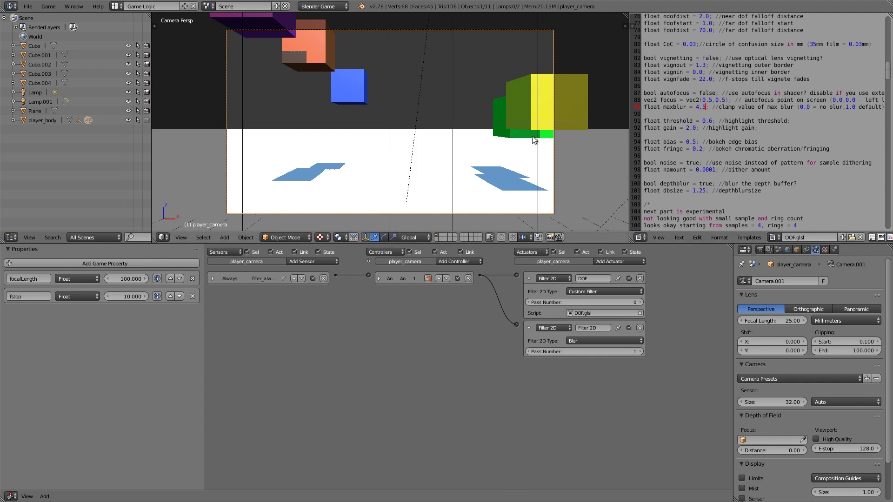
pyautogui.write('p')
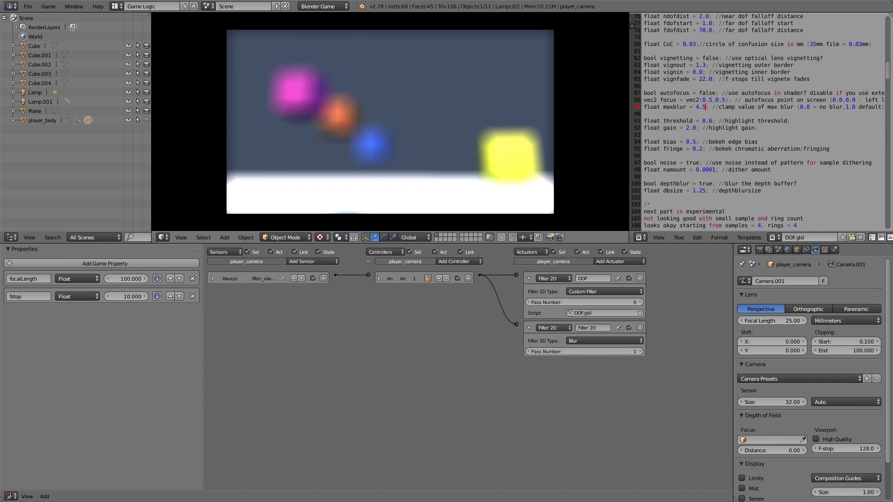
pyautogui.press('Escape')
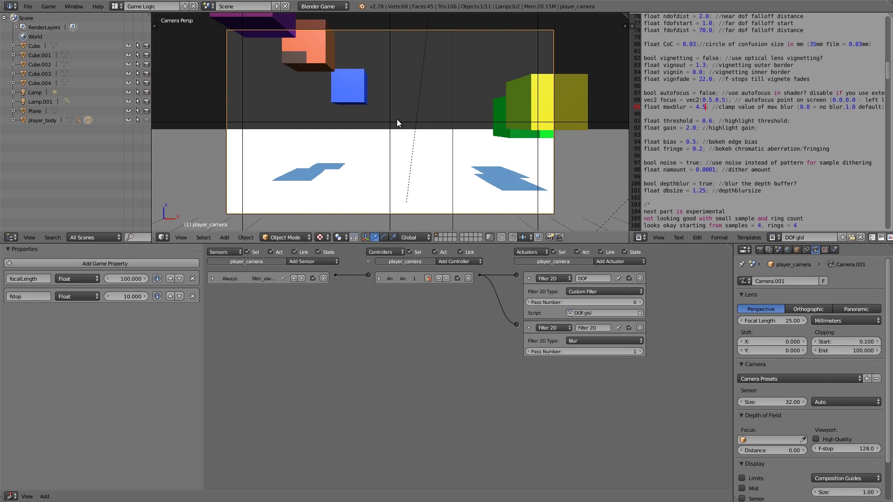
# Step: Rename the current scene to main
pyautogui.click(230, 7)
pyautogui.write('main')
pyautogui.press('Return')
# Step: Create a new scene with the Copy Settings option and name it pause
pyautogui.click(277, 6)
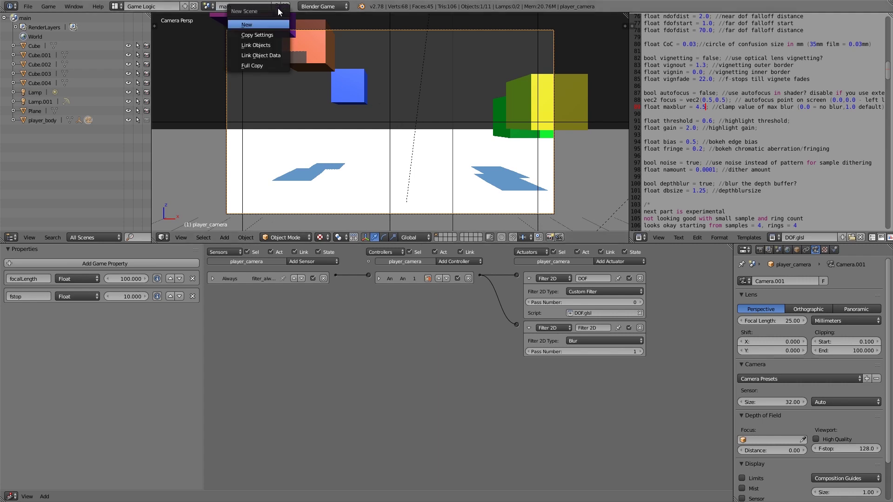
pyautogui.click(272, 34)
pyautogui.click(251, 6)
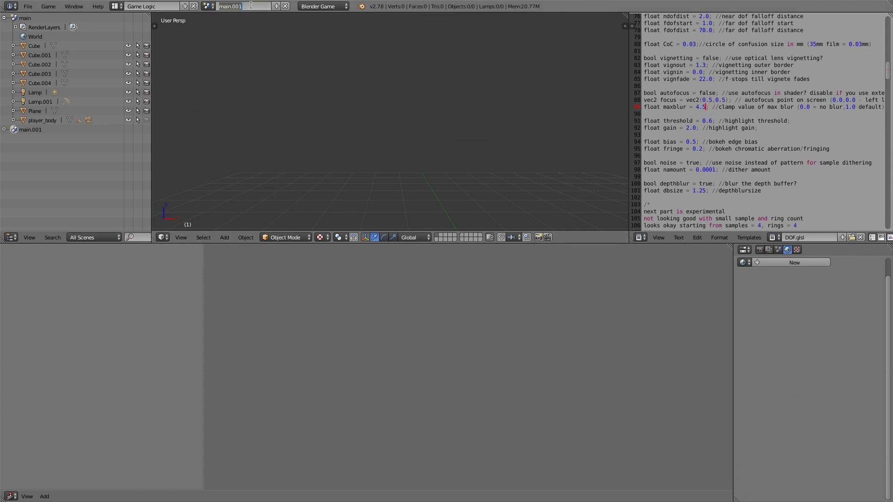
pyautogui.write('pause')
pyautogui.press('Return')
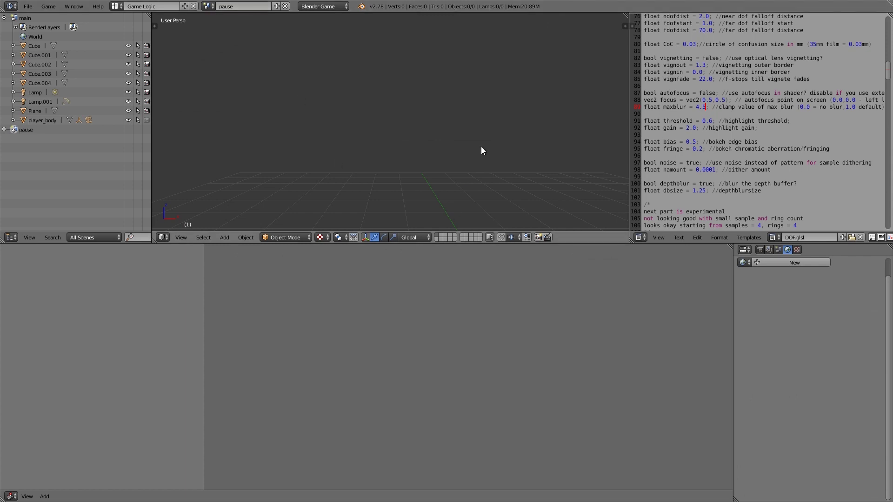
# Step: Add a camera at the origin of the pause scene in top view
pyautogui.press('KP_7')
pyautogui.hotkey('shift', 'a')
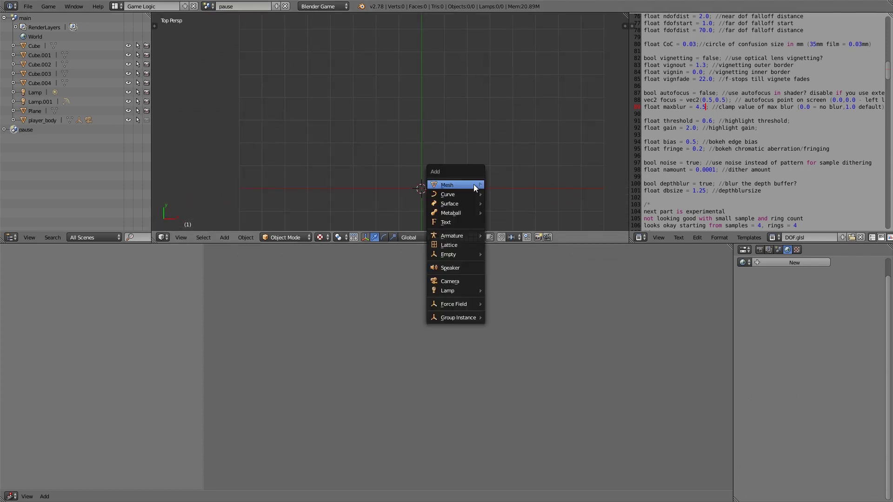
pyautogui.click(448, 281)
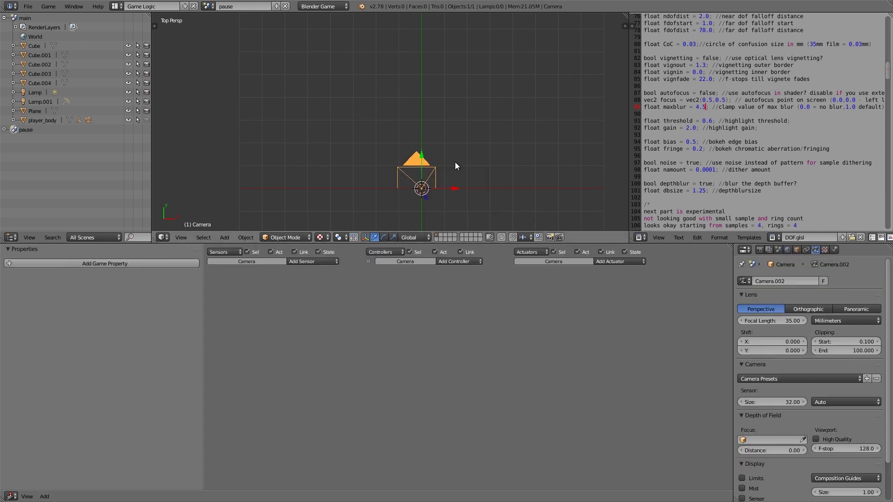
# Step: Raise the new camera along the global Z axis above the grid and make it the active camera view
pyautogui.moveTo(456, 171); pyautogui.dragTo(431, 175, button='middle')
pyautogui.press('g')
pyautogui.press('z')
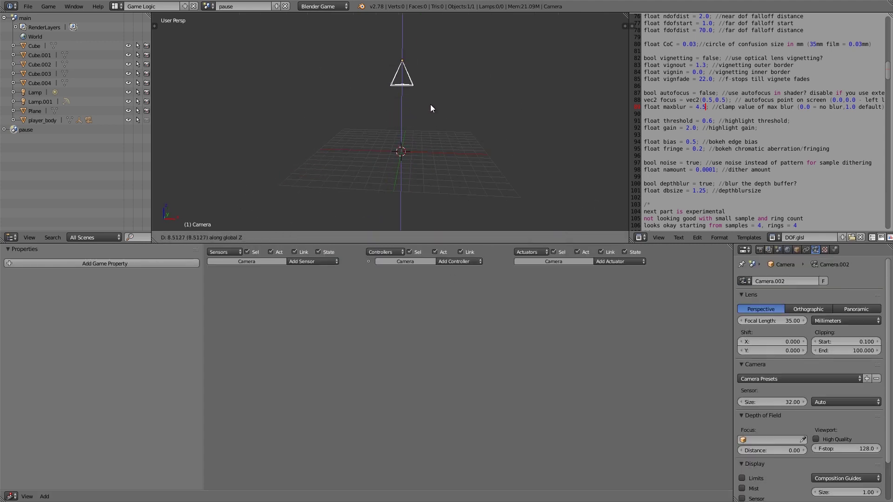
pyautogui.click(429, 90)
pyautogui.press('ctrl+KP_0')
# Step: Add a text object to the pause scene and change its content to Paused
pyautogui.hotkey('shift', 'a')
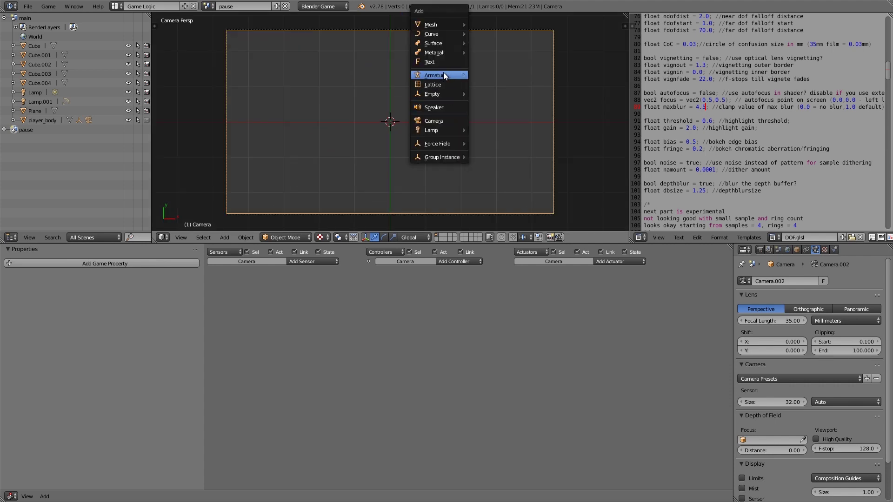
pyautogui.click(436, 61)
pyautogui.press('Tab')
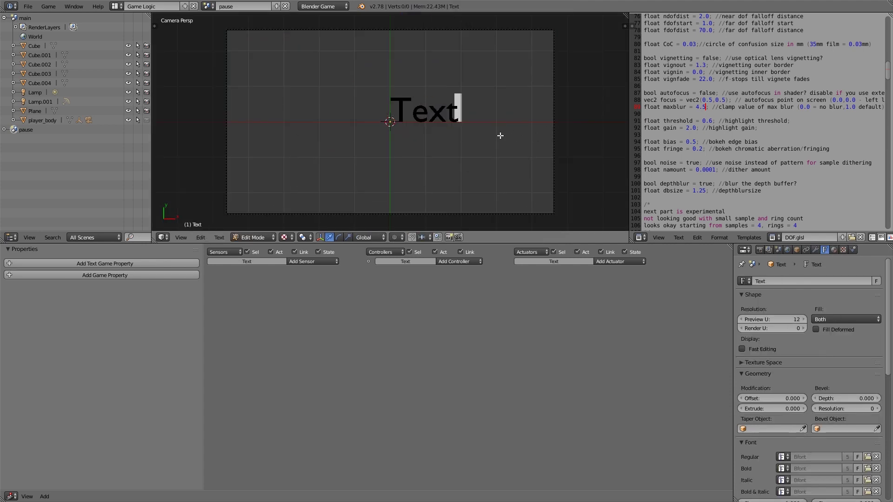
pyautogui.press('BackSpace')
pyautogui.press('BackSpace')
pyautogui.press('BackSpace')
pyautogui.press('BackSpace')
pyautogui.write('Paused')
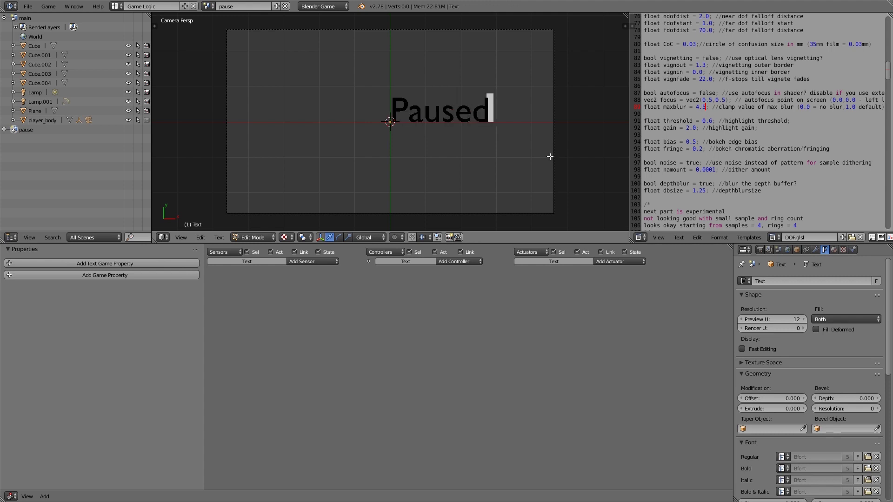
pyautogui.press('Tab')
# Step: Move the Paused text to the upper centre of the camera frame and convert it to a mesh
pyautogui.press('g')
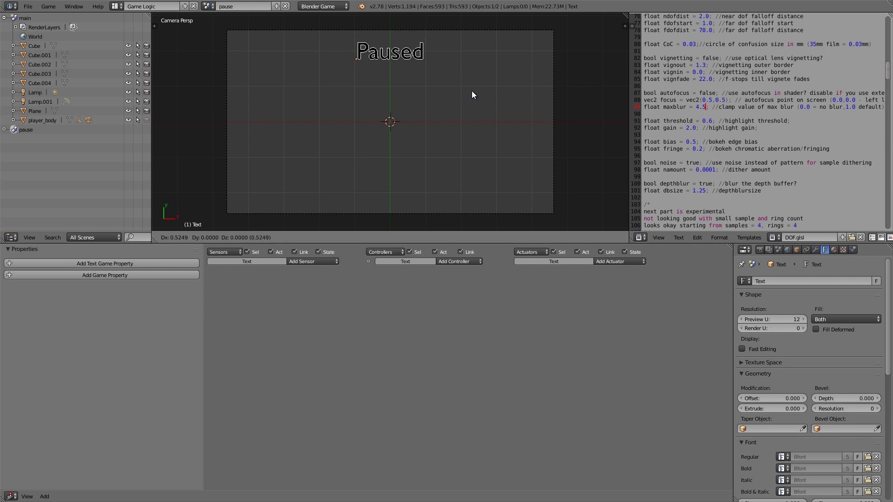
pyautogui.click(472, 92)
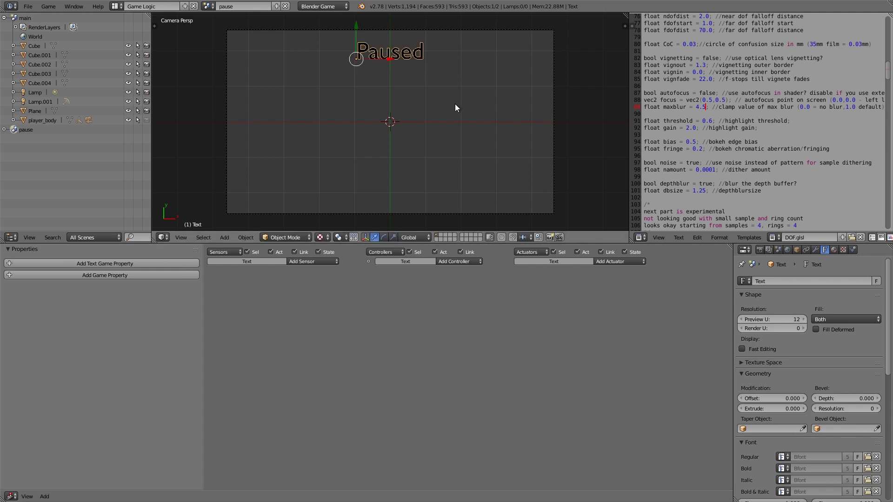
pyautogui.hotkey('alt', 'c')
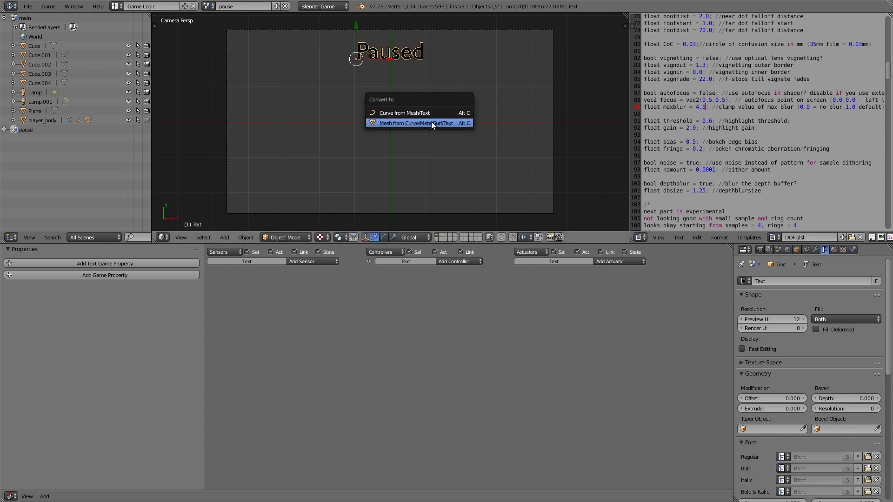
pyautogui.click(431, 122)
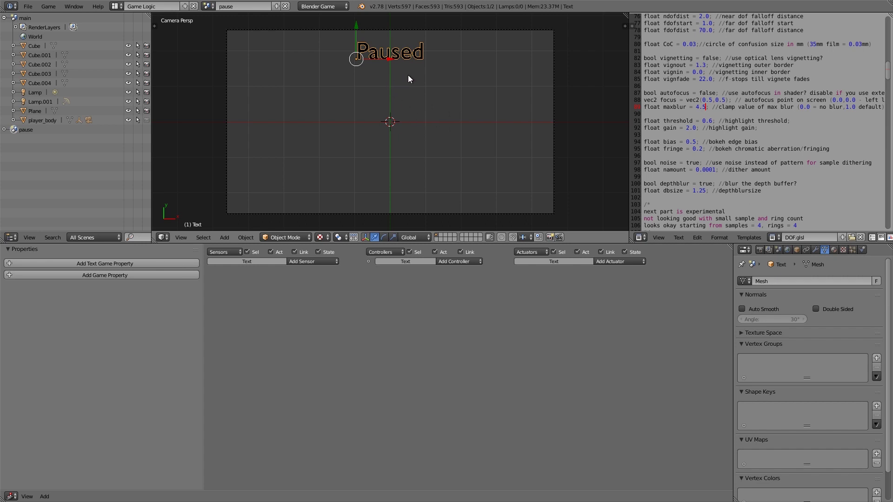
# Step: Examine the converted Paused text's mesh geometry up close in Edit Mode
pyautogui.press('Tab')
pyautogui.scroll(3, 381, 67)
pyautogui.keyDown('shift'); pyautogui.moveTo(411, 100); pyautogui.dragTo(403, 158, button='middle'); pyautogui.keyUp('shift')
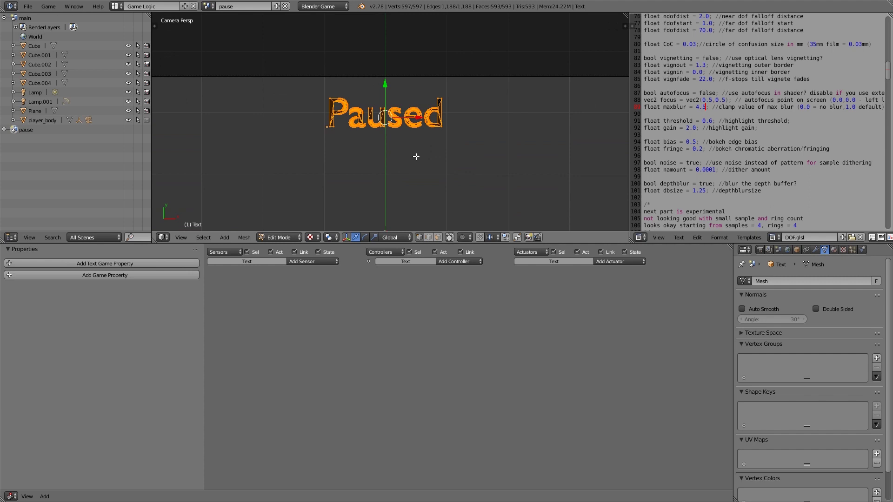
pyautogui.scroll(3, 365, 111)
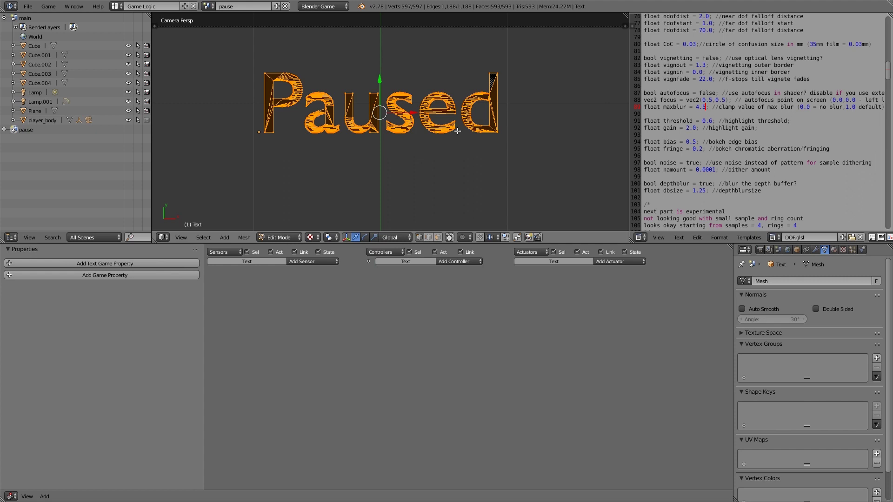
pyautogui.scroll(-3, 458, 130)
pyautogui.press('Tab')
pyautogui.click(379, 144)
pyautogui.scroll(-2, 461, 163)
pyautogui.keyDown('shift'); pyautogui.moveTo(460, 167); pyautogui.dragTo(453, 106, button='middle'); pyautogui.keyUp('shift')
# Step: Give the Paused text a new shadeless material with a white diffuse colour
pyautogui.click(833, 250)
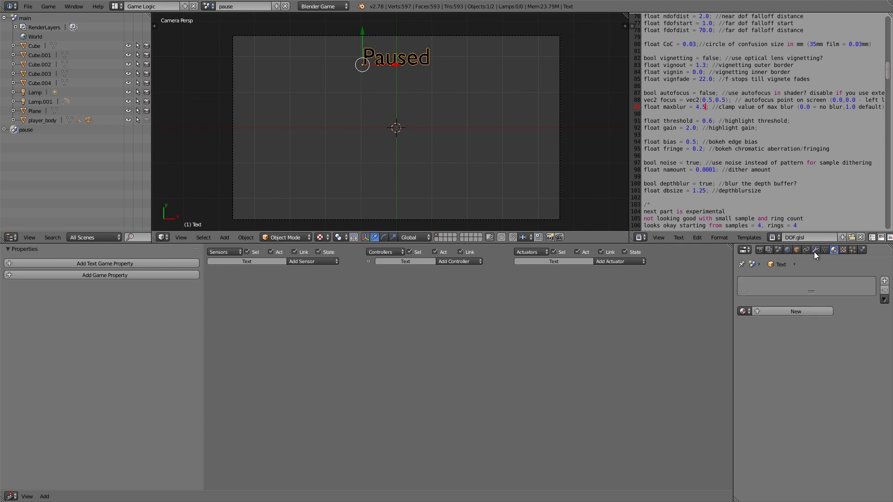
pyautogui.click(786, 312)
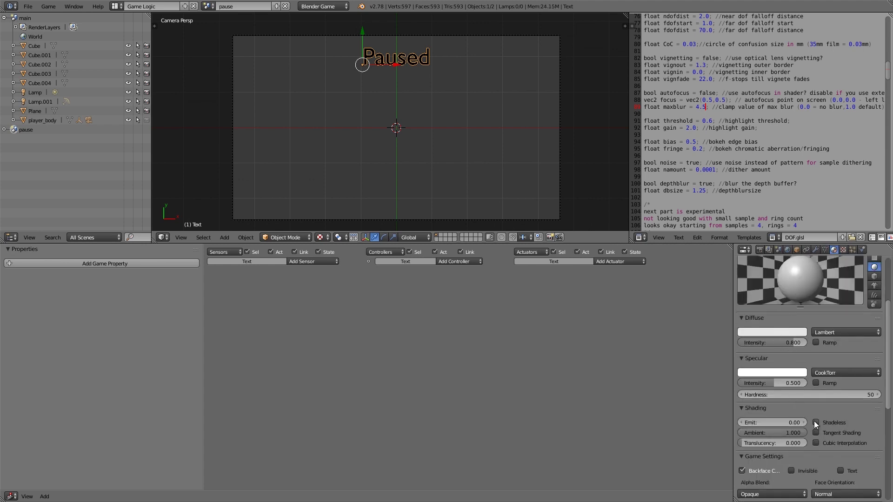
pyautogui.click(815, 423)
pyautogui.click(774, 331)
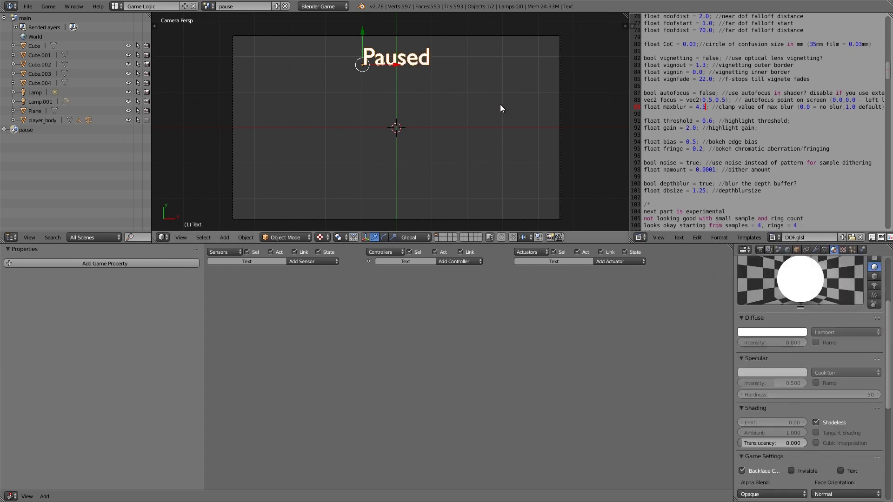
# Step: Add a second text object at the scene's centre and change its content to Resume
pyautogui.hotkey('shift', 'a')
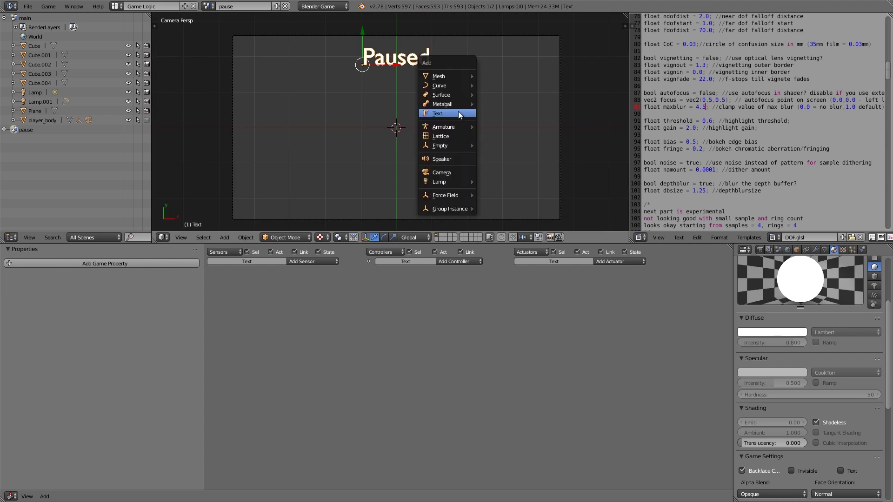
pyautogui.click(453, 114)
pyautogui.press('Tab')
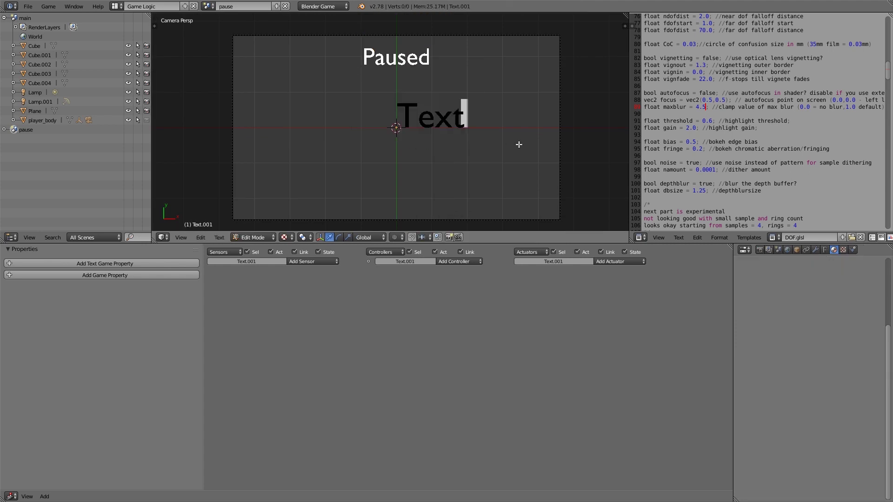
pyautogui.press('BackSpace')
pyautogui.press('BackSpace')
pyautogui.press('BackSpace')
pyautogui.press('BackSpace')
pyautogui.write('Res')
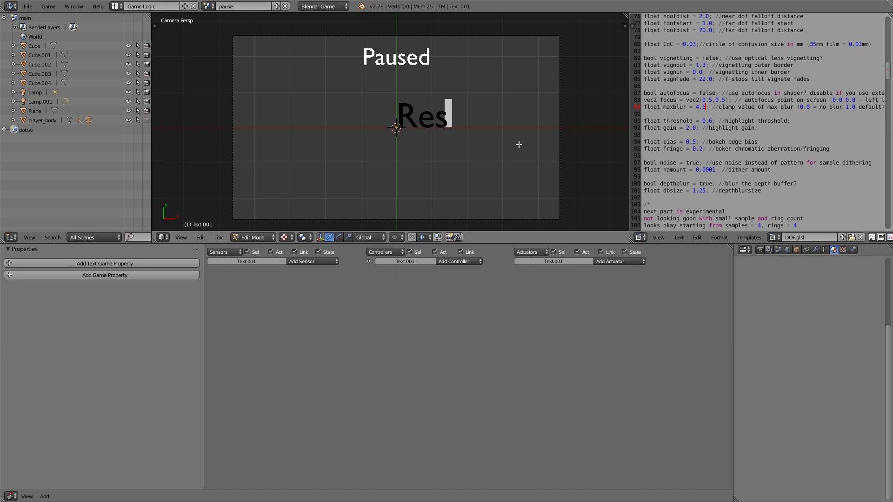
pyautogui.write('me')
pyautogui.press('Return')
pyautogui.press('BackSpace')
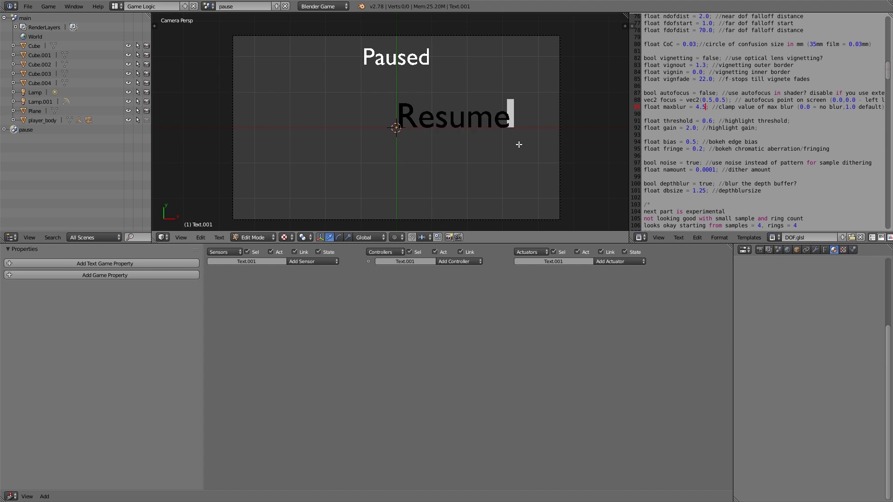
pyautogui.press('Tab')
pyautogui.click(478, 148)
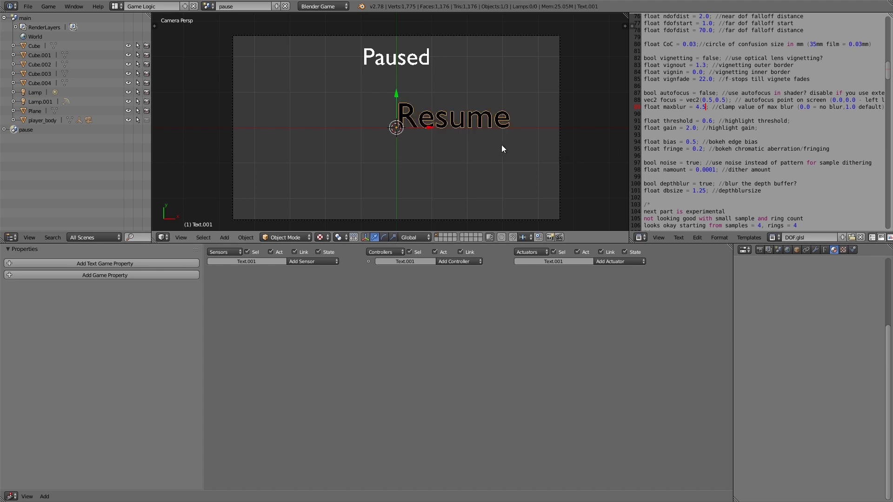
# Step: Scale down the Resume text and move it below the Paused title
pyautogui.press('s')
pyautogui.click(460, 130)
pyautogui.press('g')
pyautogui.click(433, 117)
pyautogui.press('s')
pyautogui.press('Escape')
# Step: Enlarge and centre the Paused title near the top of the camera frame, and centre the Resume text beneath it
pyautogui.rightClick(434, 56)
pyautogui.press('g')
pyautogui.click(440, 62)
pyautogui.rightClick(426, 103)
pyautogui.press('g')
pyautogui.click(448, 119)
# Step: Assign the Paused title's existing white material, Material.006, to the Resume text
pyautogui.click(744, 311)
pyautogui.click(767, 379)
pyautogui.scroll(2, 517, 139)
pyautogui.scroll(-1, 462, 126)
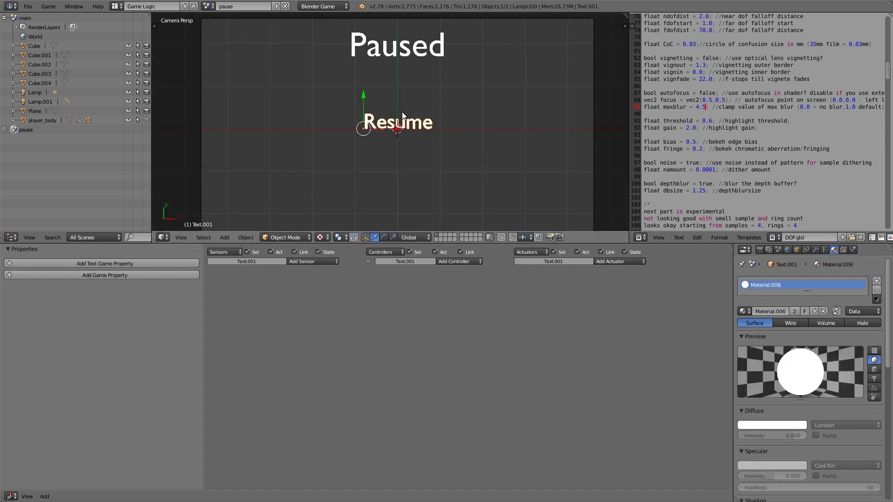
# Step: Set the Paused title's physics type to No Collision
pyautogui.click(853, 250)
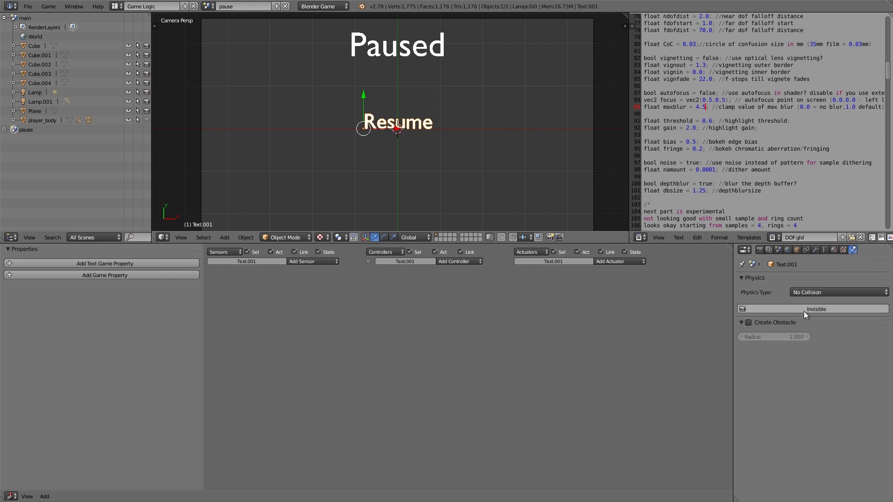
pyautogui.rightClick(401, 49)
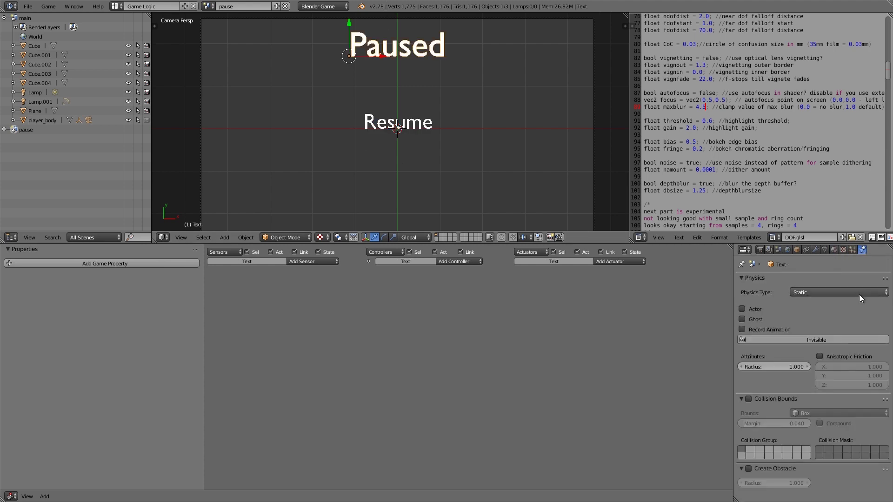
pyautogui.click(839, 292)
pyautogui.click(832, 281)
# Step: Convert the Resume text to a mesh and set its physics type to No Collision
pyautogui.rightClick(397, 123)
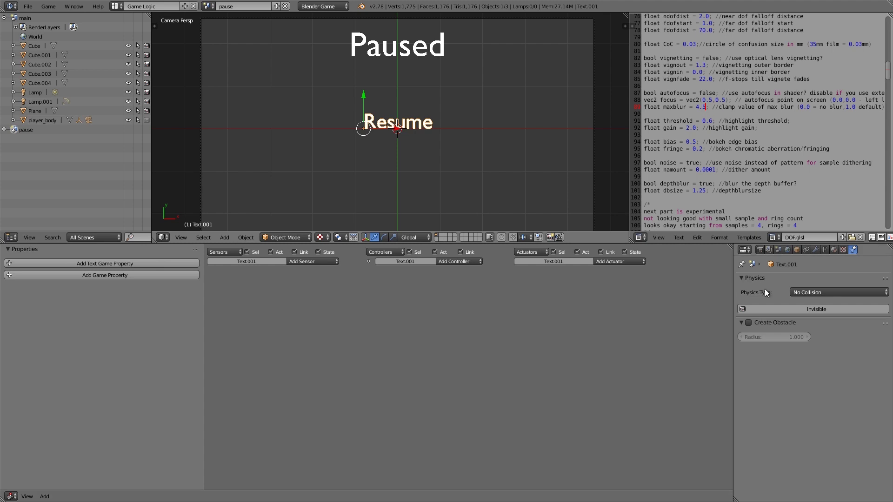
pyautogui.click(825, 250)
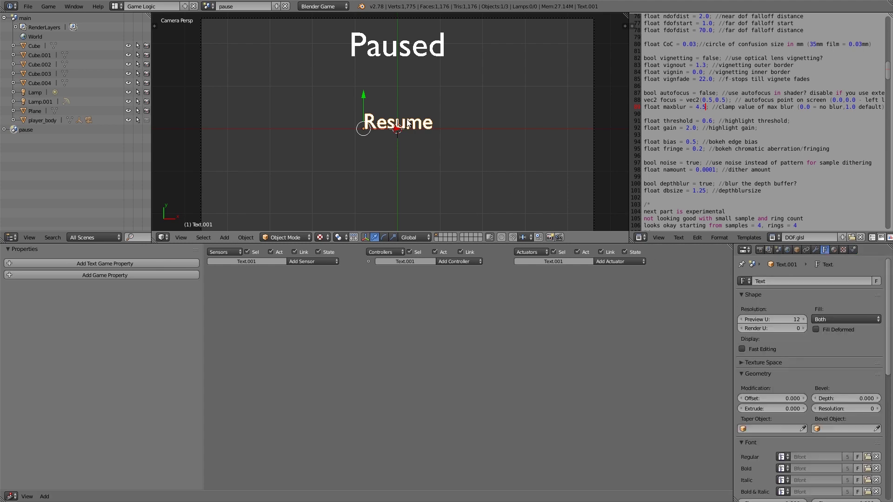
pyautogui.hotkey('alt', 'c')
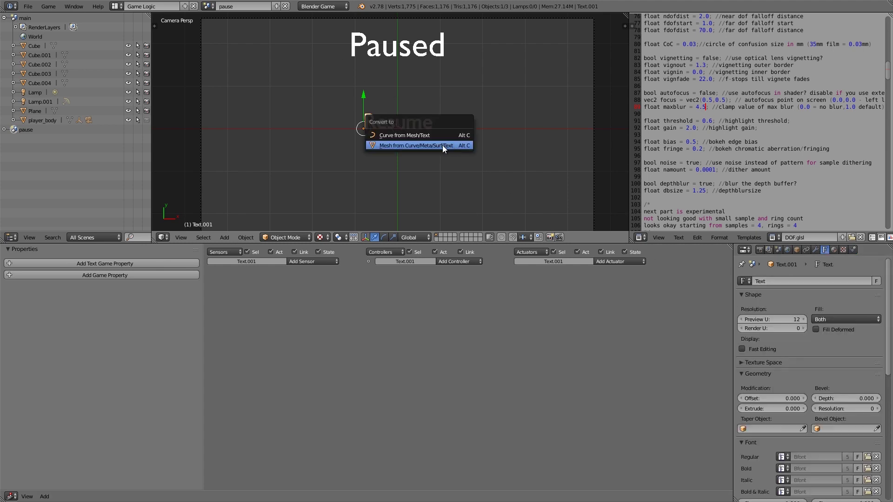
pyautogui.click(442, 145)
pyautogui.click(862, 250)
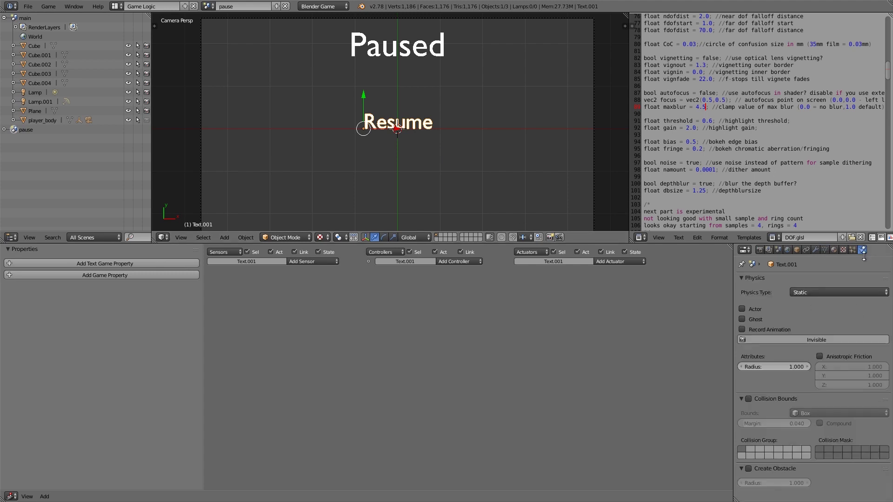
pyautogui.click(832, 293)
pyautogui.click(821, 281)
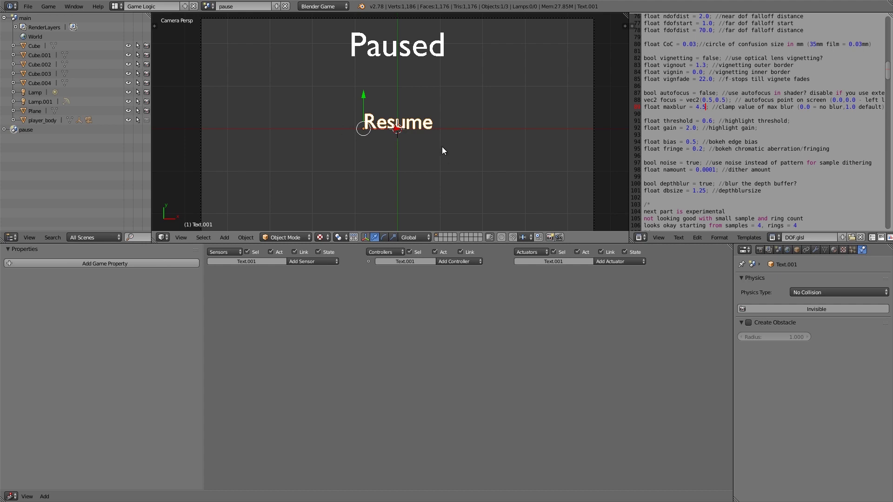
# Step: Add a plane at the scene's centre, scale it down and widen it along X to span the Resume text
pyautogui.hotkey('shift', 'a')
pyautogui.moveTo(421, 113)
pyautogui.click(472, 113)
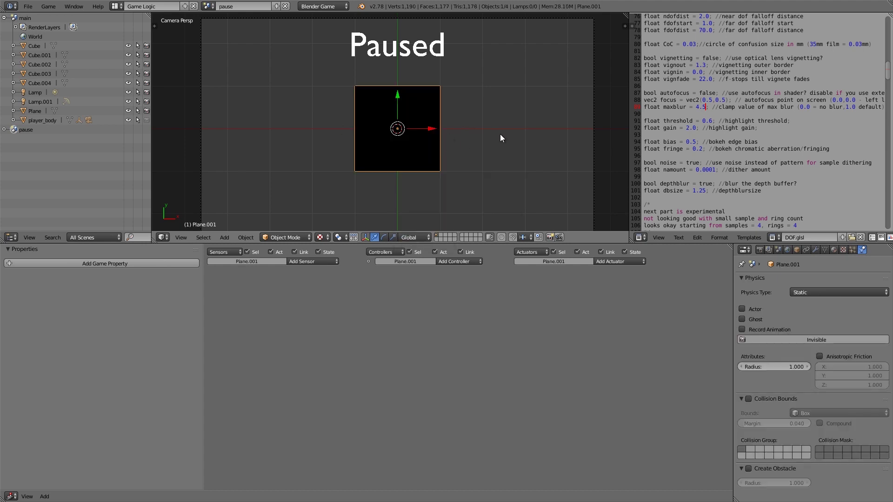
pyautogui.press('s')
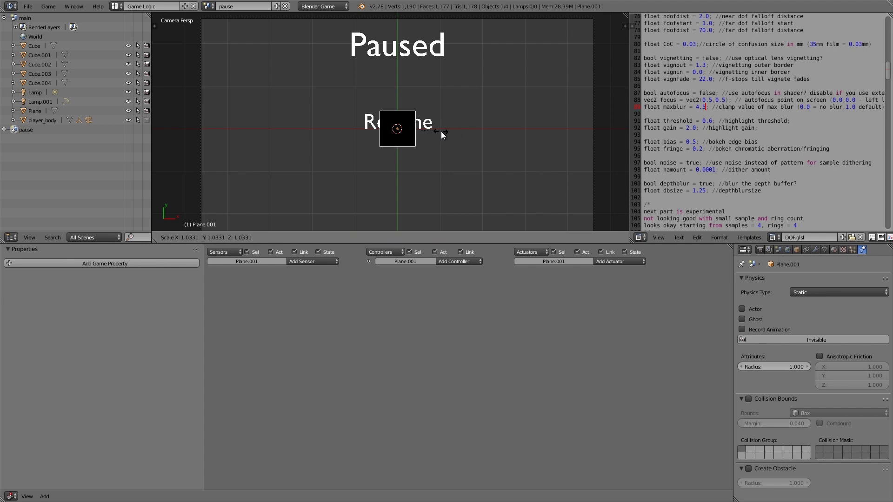
pyautogui.press('x')
pyautogui.click(498, 141)
# Step: Lower the plane along Z to sit about 0.06 units below the origin, just behind the Resume text
pyautogui.press('g')
pyautogui.press('z')
pyautogui.click(459, 133)
pyautogui.press('g')
pyautogui.click(466, 142)
pyautogui.moveTo(466, 142); pyautogui.dragTo(457, 91, button='middle')
pyautogui.press('KP_0')
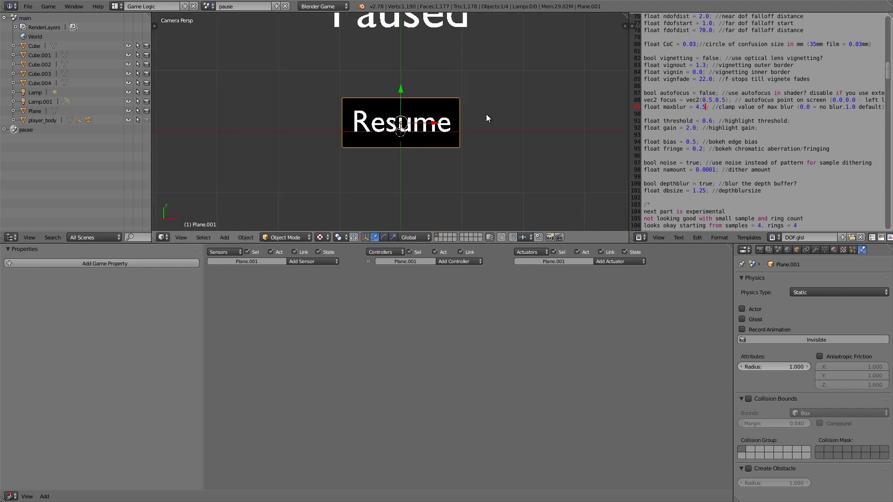
# Step: Adjust the plane's position and height along Y so it frames the Resume text closely
pyautogui.press('g')
pyautogui.press('y')
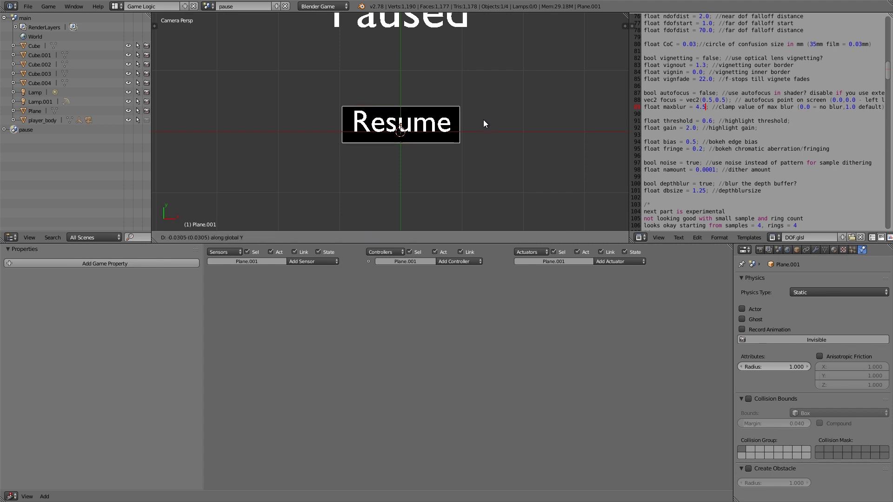
pyautogui.press('s')
pyautogui.press('y')
pyautogui.rightClick(490, 112)
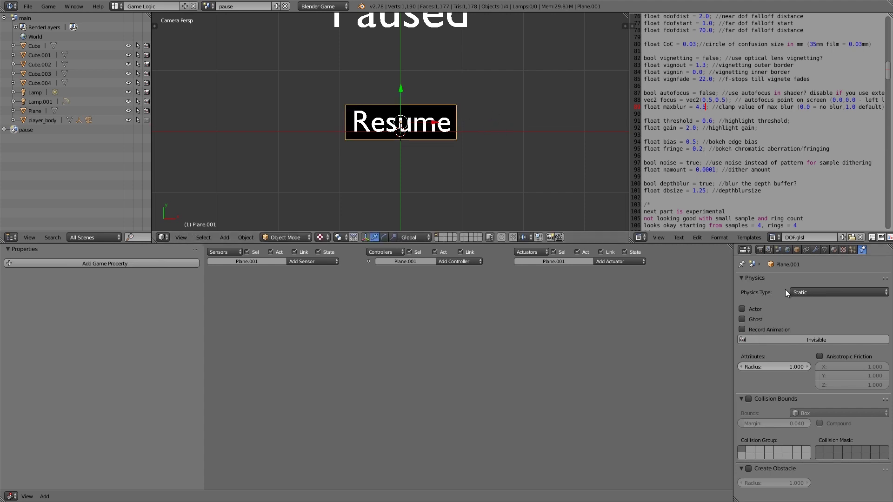
# Step: Enable Box collision bounds on the plane behind Resume and apply its scale
pyautogui.click(748, 399)
pyautogui.hotkey('ctrl', 'a')
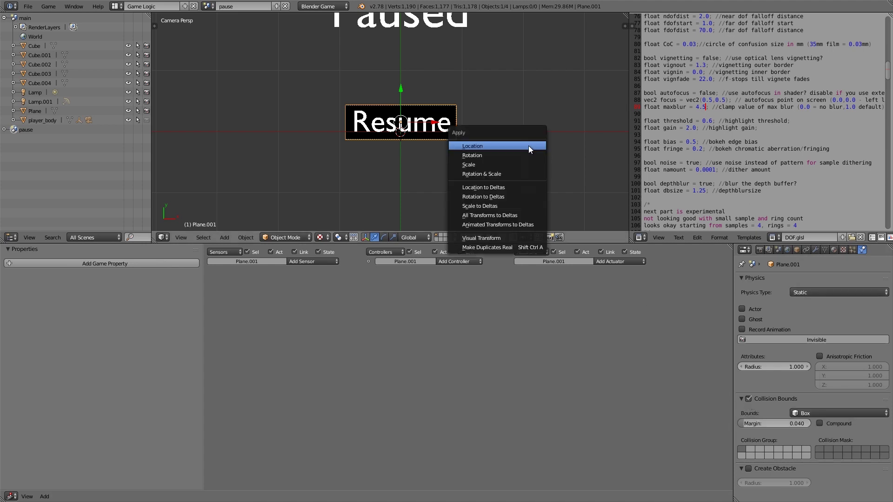
pyautogui.click(497, 164)
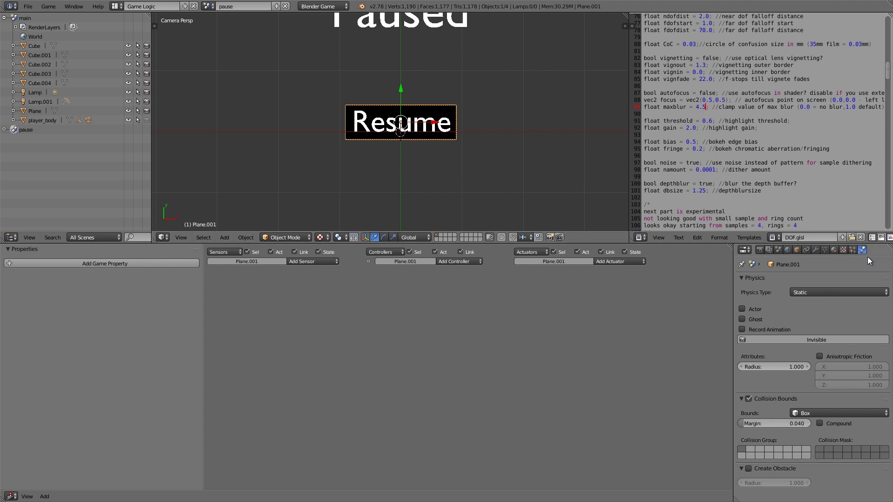
# Step: Give the plane behind Resume a new shadeless material with a very dark grey diffuse colour
pyautogui.click(833, 251)
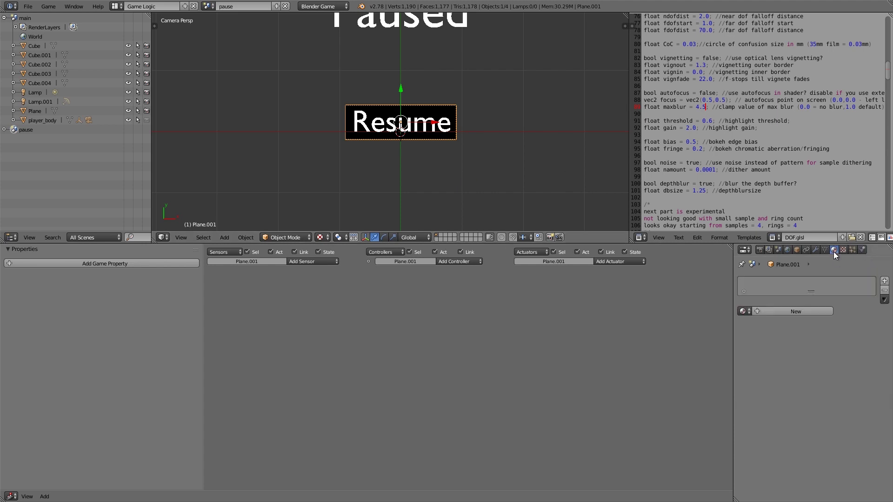
pyautogui.click(772, 311)
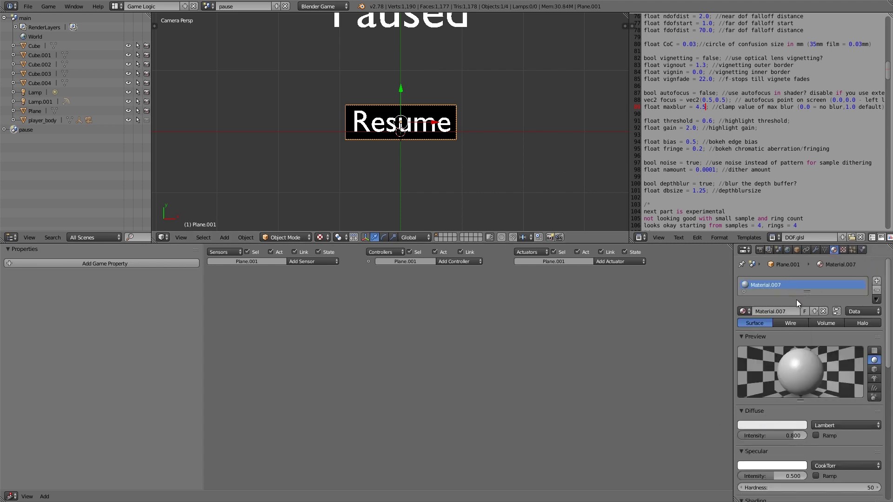
pyautogui.click(785, 425)
pyautogui.moveTo(799, 345); pyautogui.dragTo(801, 384)
pyautogui.scroll(-5, 837, 465)
pyautogui.click(816, 422)
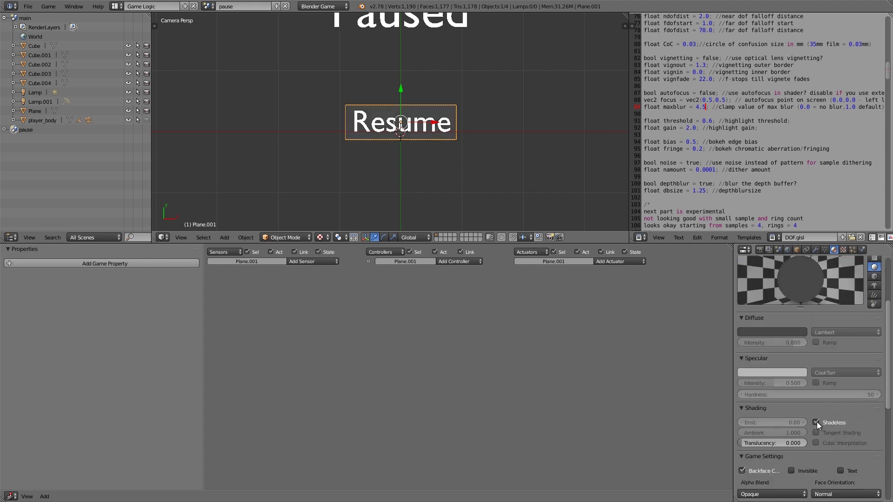
pyautogui.scroll(-2, 512, 139)
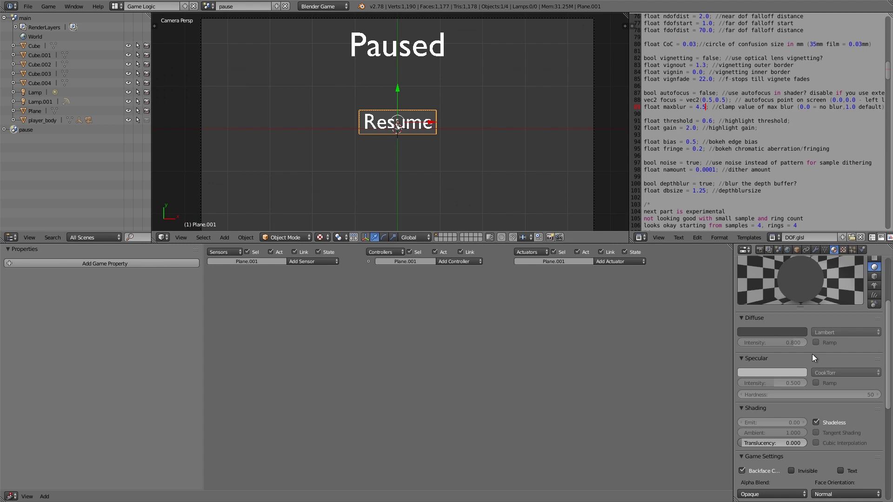
pyautogui.click(788, 330)
pyautogui.moveTo(799, 276); pyautogui.dragTo(800, 264)
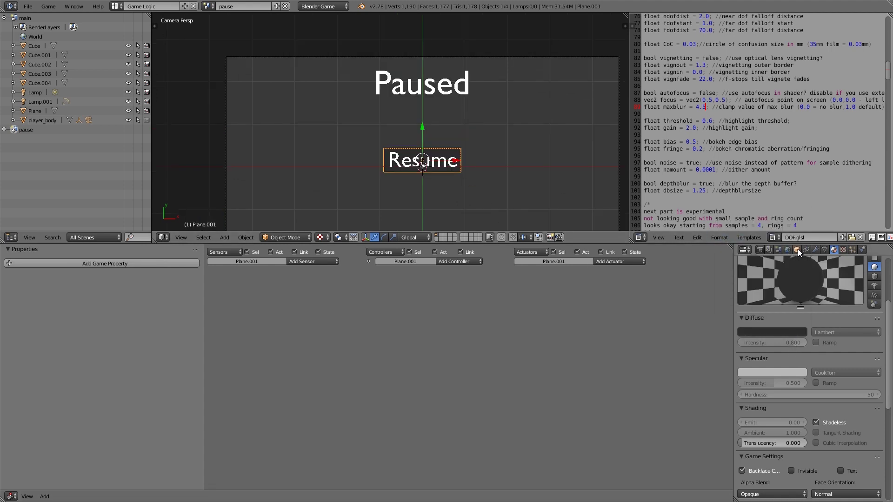
# Step: Rename the plane behind the Resume text as resume sensor
pyautogui.click(797, 250)
pyautogui.click(763, 282)
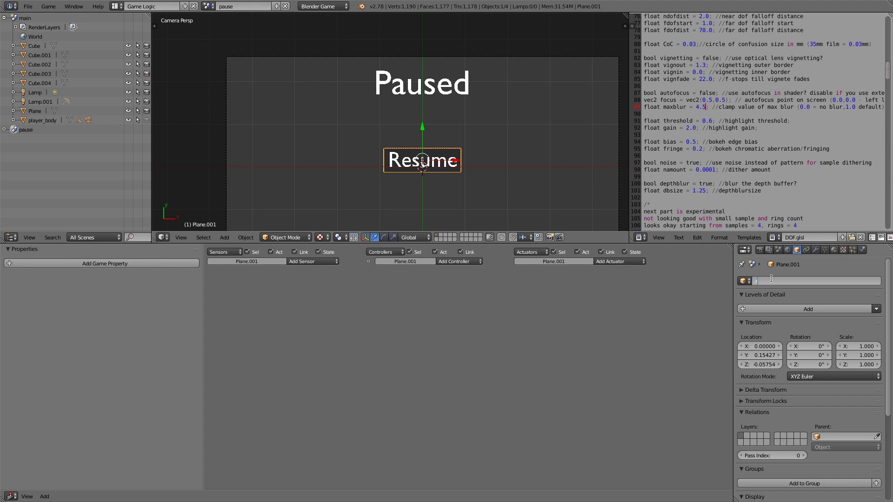
pyautogui.write('resume sensor')
pyautogui.press('Return')
# Step: Add a second plane over the Paused title at about Y 1.89, scaled to about 1.31 in X and 0.44 in Y
pyautogui.hotkey('shift', 'a')
pyautogui.click(544, 158)
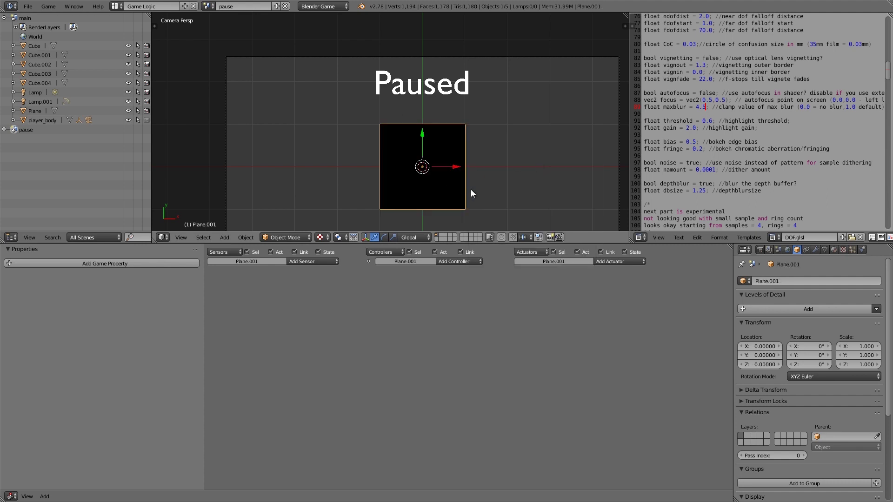
pyautogui.press('g')
pyautogui.press('y')
pyautogui.click(474, 107)
pyautogui.press('s')
pyautogui.press('y')
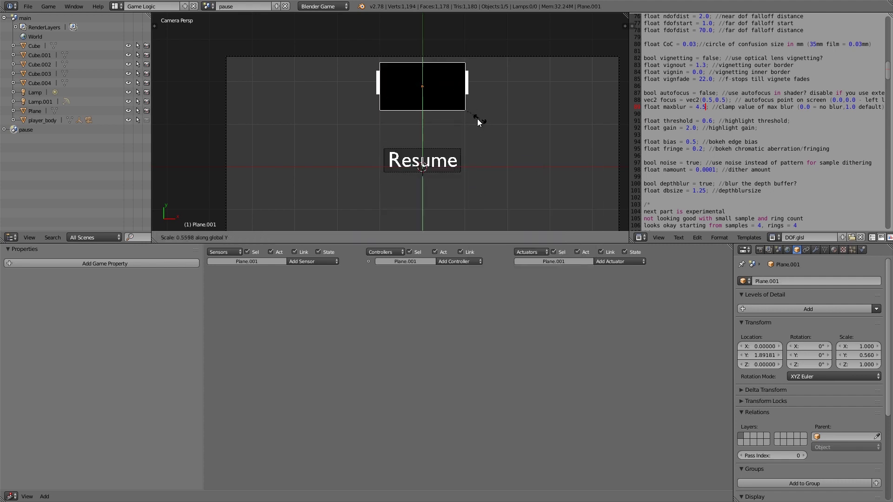
pyautogui.click(476, 111)
pyautogui.press('s')
pyautogui.press('x')
pyautogui.click(498, 115)
# Step: Lower the second plane along Z to about -0.04 so it sits behind the Paused title
pyautogui.moveTo(498, 115); pyautogui.dragTo(454, 81, button='middle')
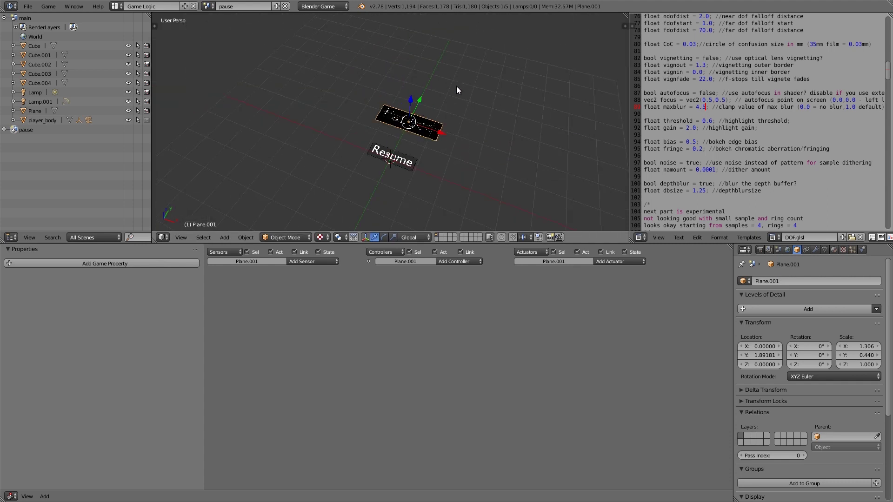
pyautogui.press('g')
pyautogui.press('z')
pyautogui.click(470, 80)
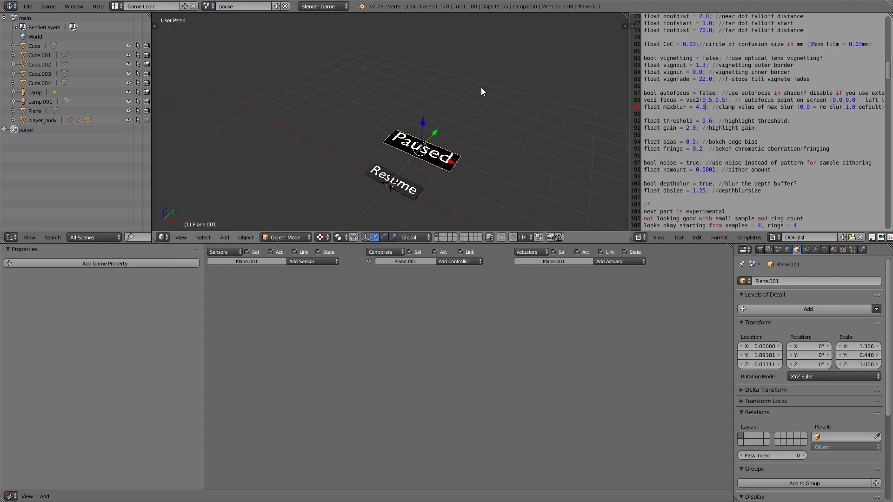
# Step: Assign the resume sensor's dark material to the plane behind Paused and set its physics type to No Collision
pyautogui.click(831, 251)
pyautogui.click(743, 312)
pyautogui.click(757, 387)
pyautogui.click(859, 254)
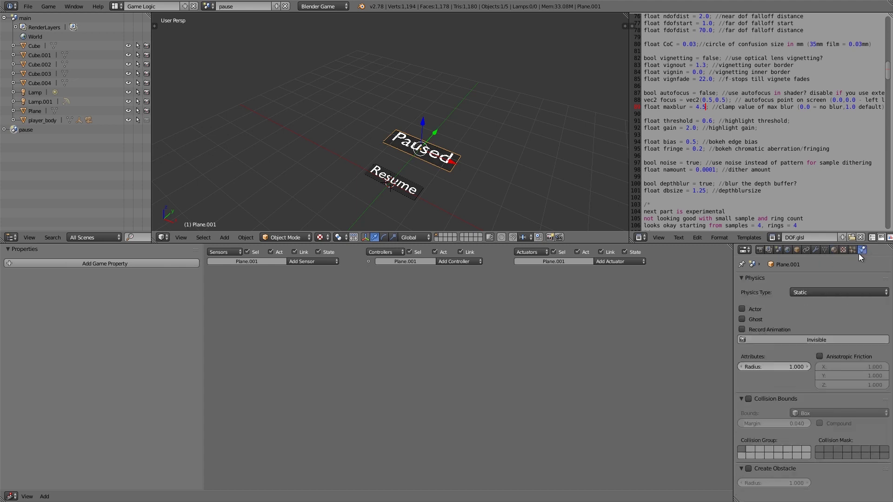
pyautogui.click(816, 293)
pyautogui.click(812, 282)
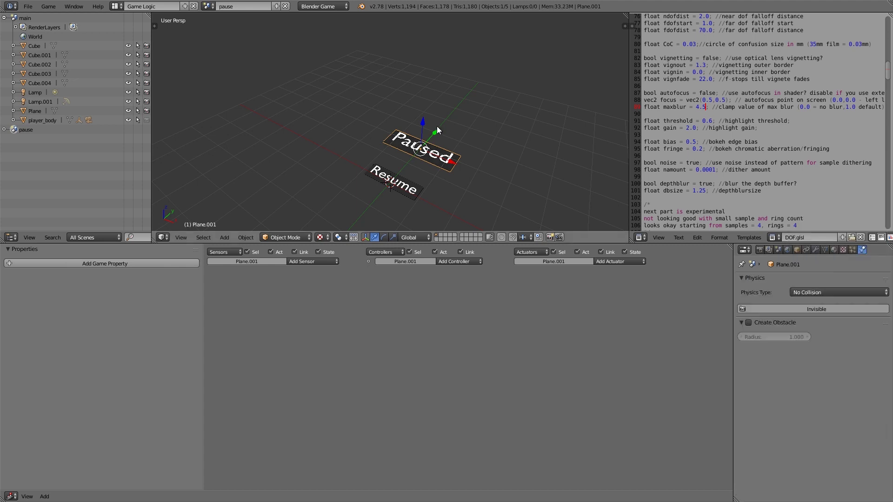
# Step: Nudge the backing plane slightly upward in camera view to centre it on the Paused title
pyautogui.press('KP_0')
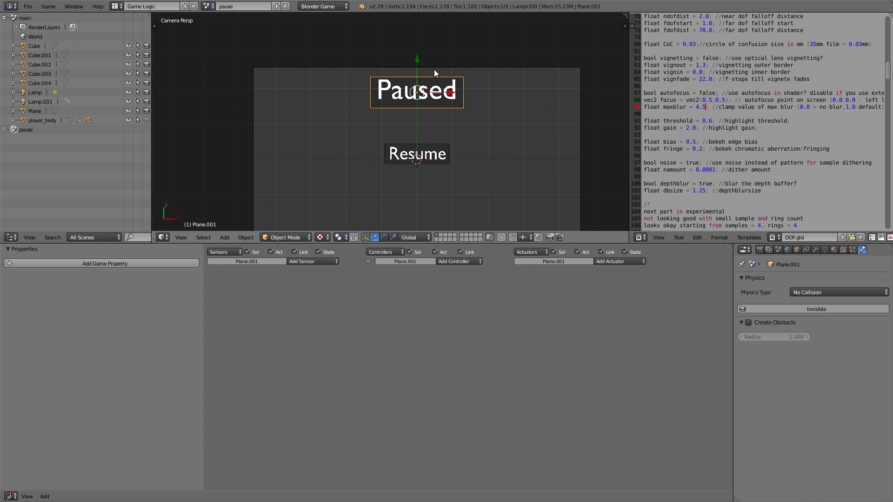
pyautogui.press('g')
pyautogui.click(466, 91)
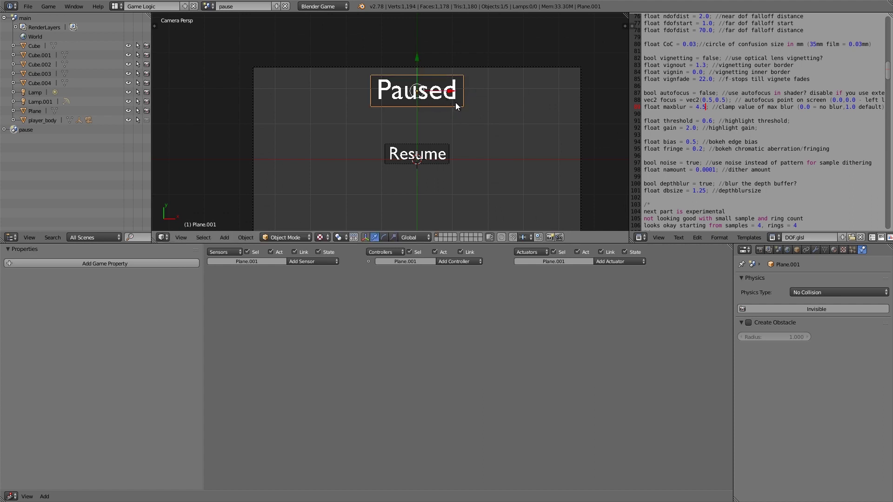
# Step: Add two Mouse sensors to resume sensor: Left Button with Tap enabled, and Mouse Over
pyautogui.scroll(2, 448, 177)
pyautogui.rightClick(452, 107)
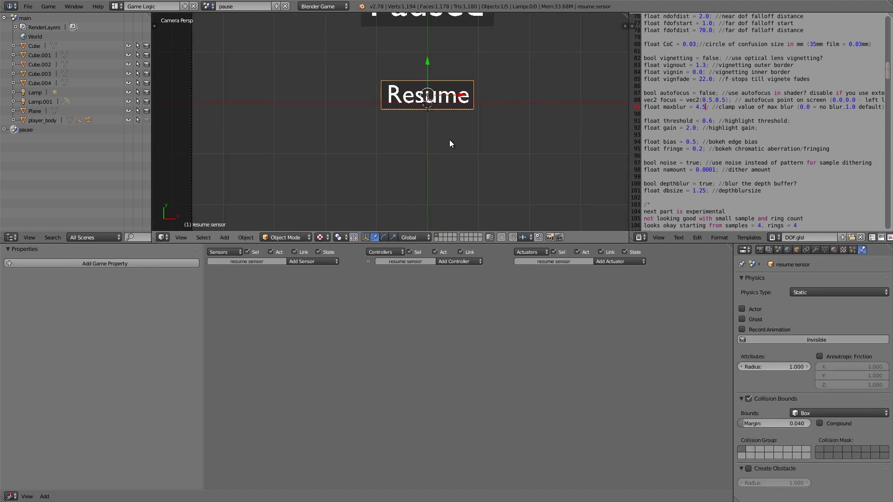
pyautogui.click(312, 262)
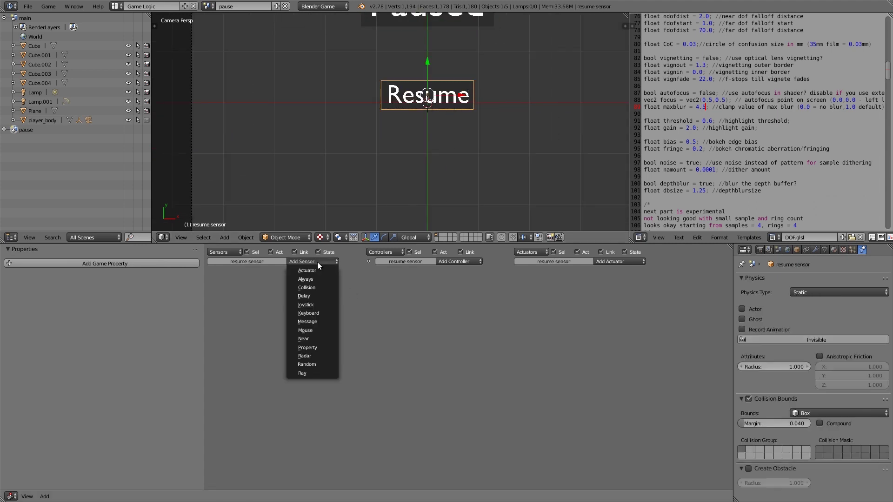
pyautogui.click(316, 330)
pyautogui.click(311, 262)
pyautogui.click(309, 330)
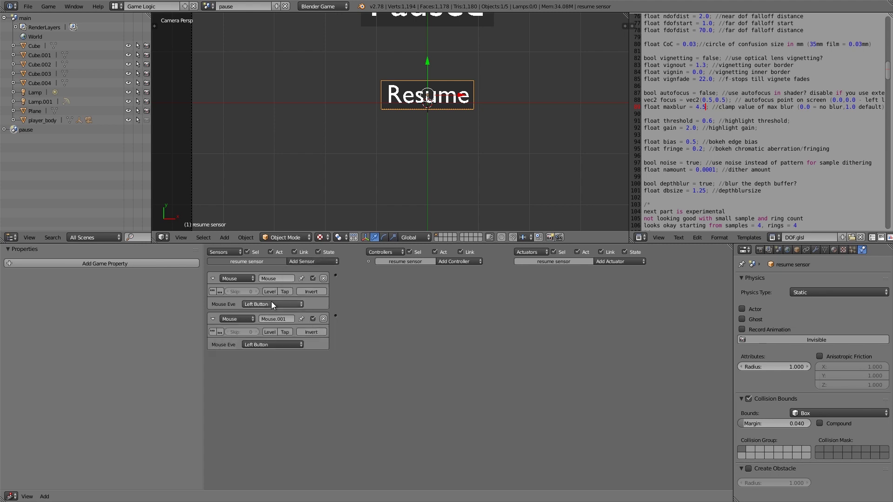
pyautogui.click(268, 344)
pyautogui.click(272, 284)
# Step: Add an And controller to resume sensor and connect both Mouse sensors to it
pyautogui.click(445, 262)
pyautogui.click(445, 269)
pyautogui.moveTo(373, 278); pyautogui.dragTo(336, 275)
# Step: Add a Scene actuator to resume sensor, connected to the And controller, with mode Remove Scene targeting pause
pyautogui.click(611, 262)
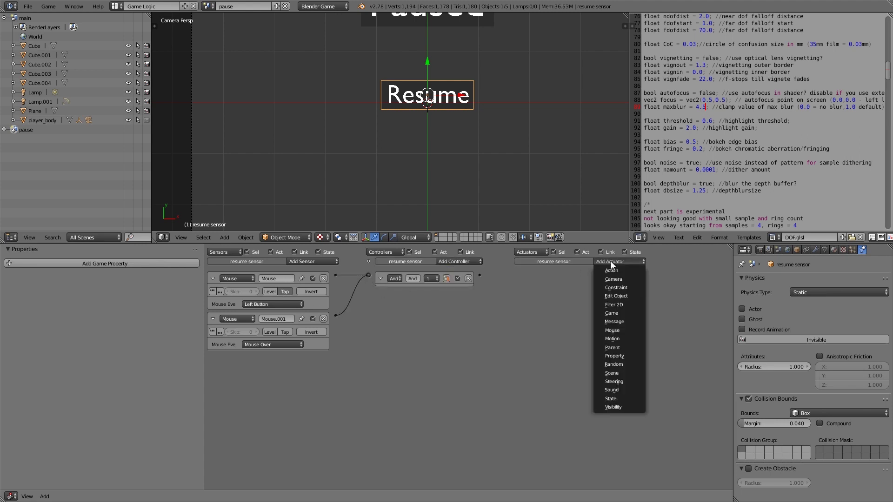
pyautogui.click(613, 373)
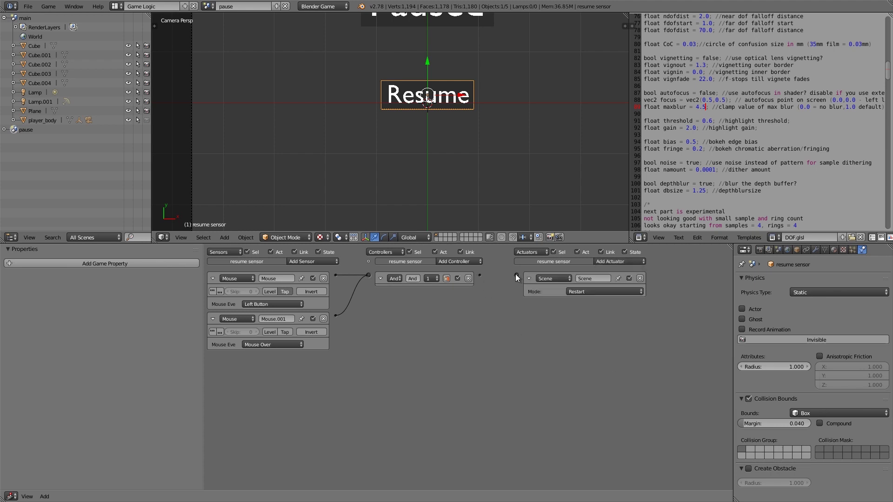
pyautogui.moveTo(515, 275); pyautogui.dragTo(482, 275)
pyautogui.click(586, 291)
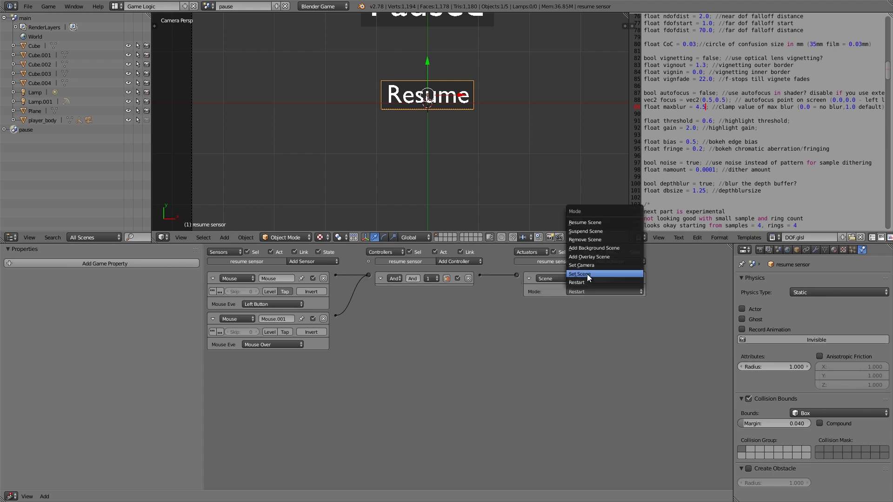
pyautogui.click(588, 239)
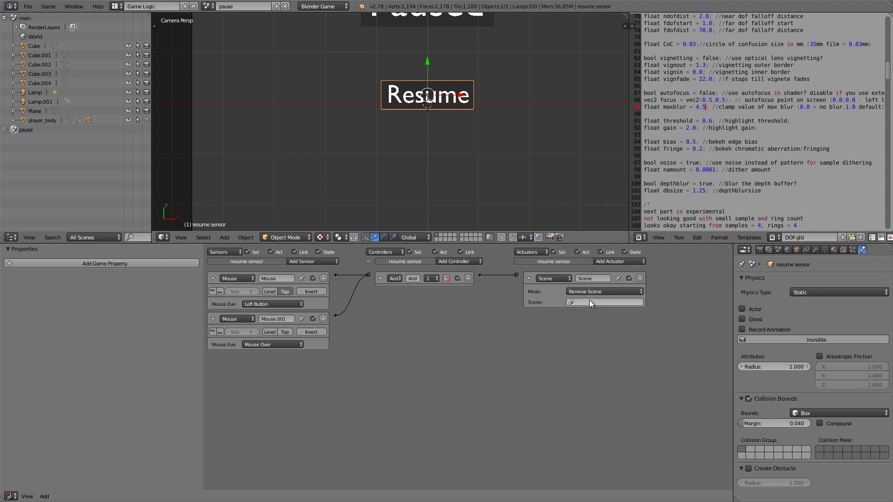
pyautogui.click(589, 302)
pyautogui.click(579, 322)
# Step: Add a second Scene actuator to resume sensor, connected to the And controller, with mode Resume Scene targeting main
pyautogui.click(623, 262)
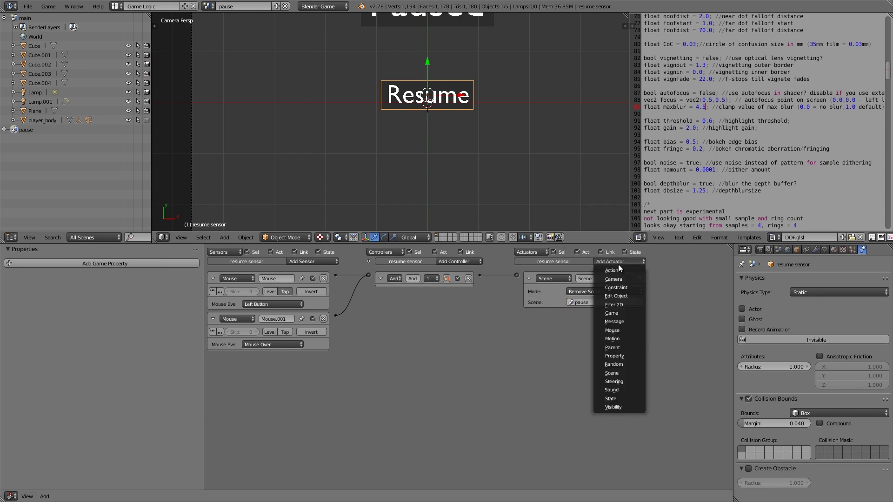
pyautogui.click(613, 373)
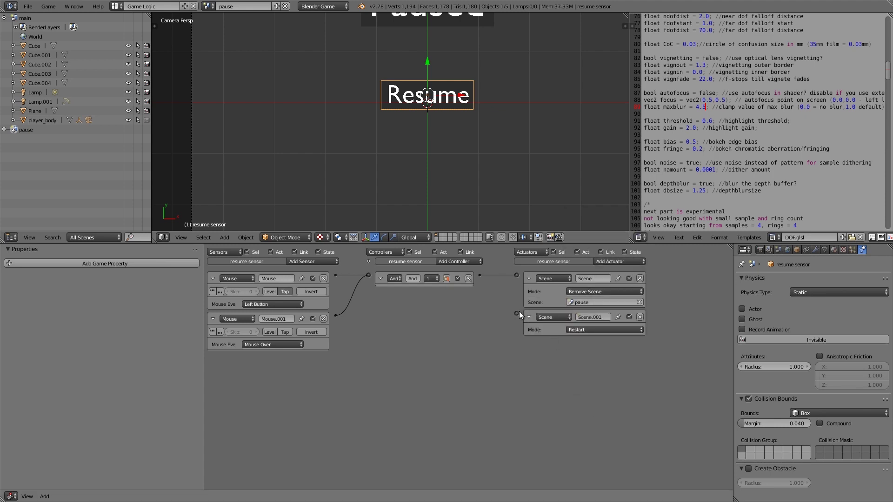
pyautogui.moveTo(482, 275); pyautogui.dragTo(480, 276)
pyautogui.click(577, 330)
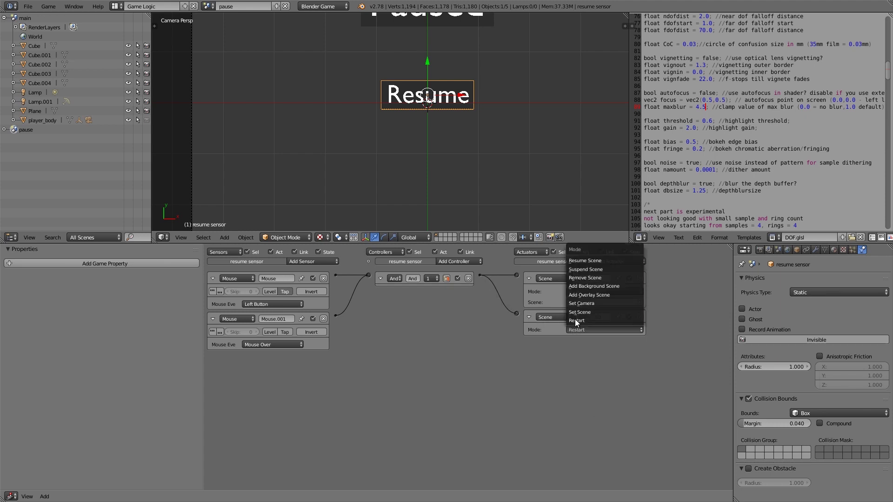
pyautogui.click(593, 259)
pyautogui.click(587, 341)
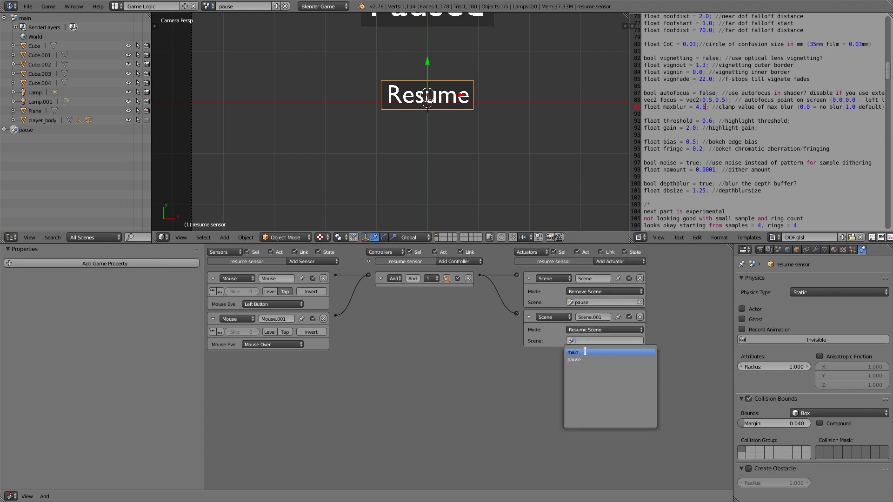
pyautogui.click(586, 352)
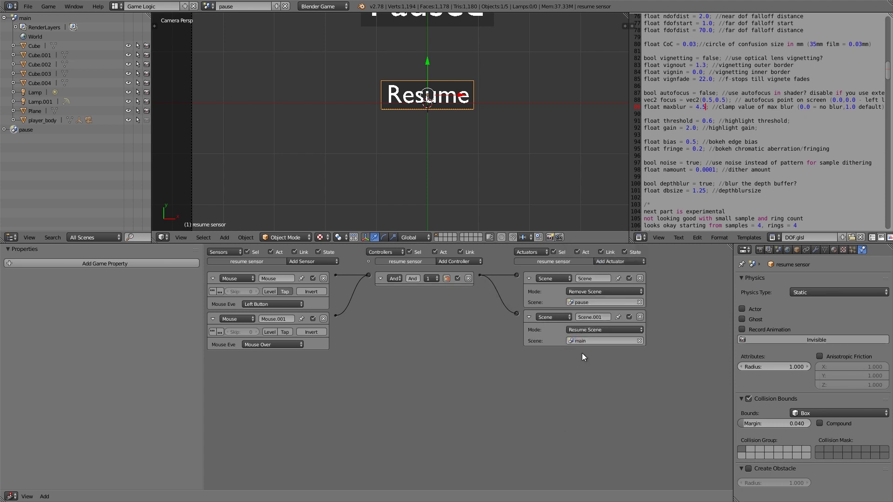
# Step: Add a Message actuator with the subject removeBlur to resume sensor and connect it to the And controller
pyautogui.click(606, 261)
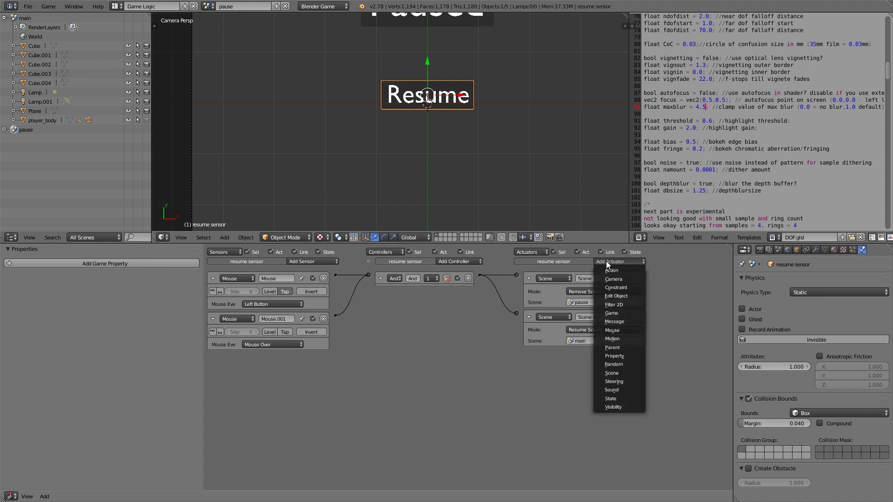
pyautogui.click(618, 320)
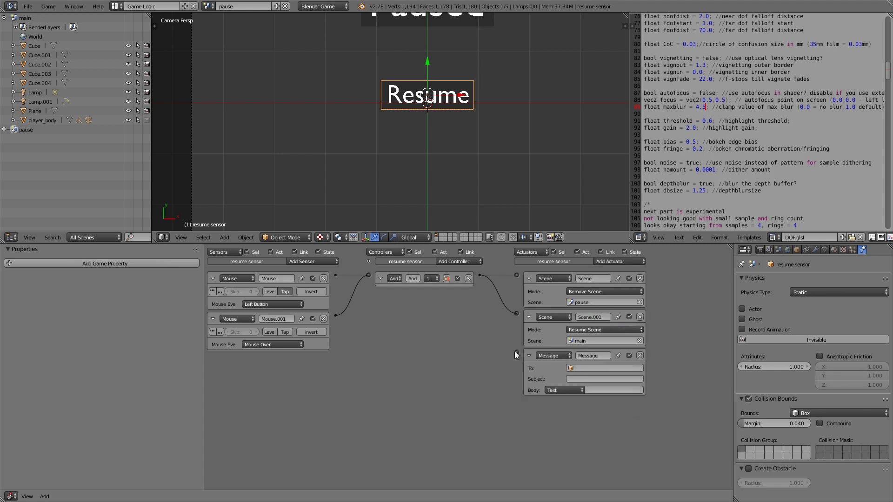
pyautogui.moveTo(480, 275); pyautogui.dragTo(517, 352)
pyautogui.click(577, 378)
pyautogui.write('removeBlur')
pyautogui.press('Return')
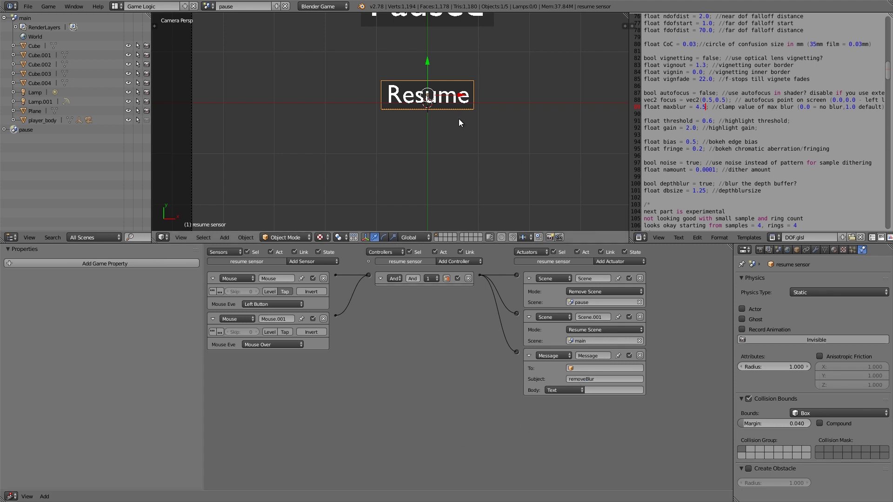
pyautogui.scroll(-3, 458, 110)
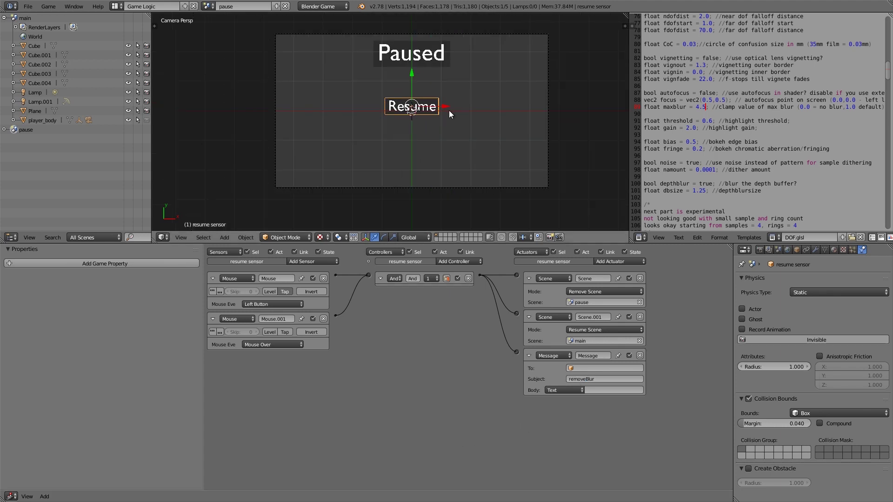
# Step: Switch to the main scene and add a Message sensor with the subject removeBlur to player_camera
pyautogui.click(208, 6)
pyautogui.click(218, 21)
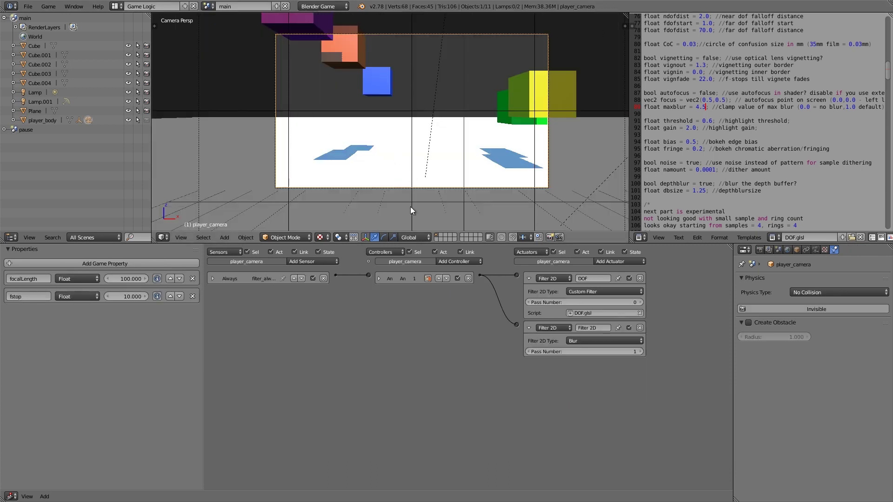
pyautogui.click(529, 278)
pyautogui.click(528, 293)
pyautogui.click(292, 262)
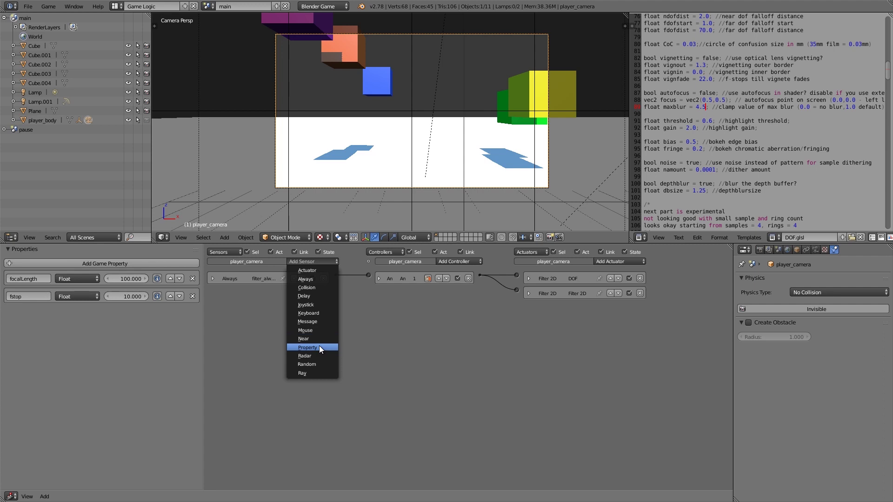
pyautogui.click(318, 322)
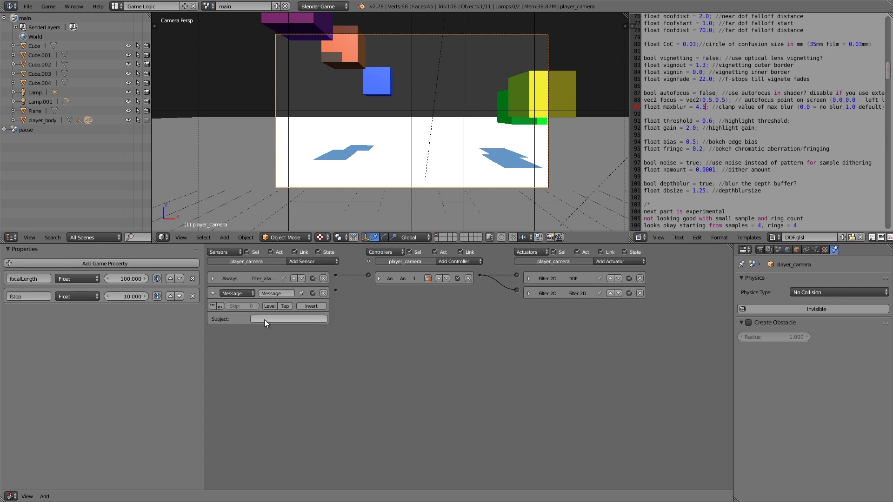
pyautogui.click(263, 319)
pyautogui.write('removeBlur')
pyautogui.press('Return')
# Step: Add two Remove Filter 2D actuators to player_camera with pass numbers 0 and 1, matching the DOF and Blur filters
pyautogui.click(603, 261)
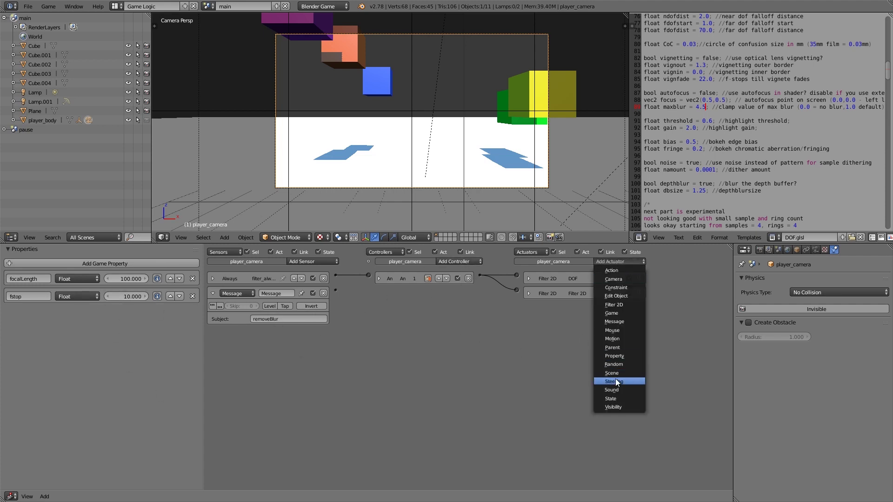
pyautogui.click(623, 305)
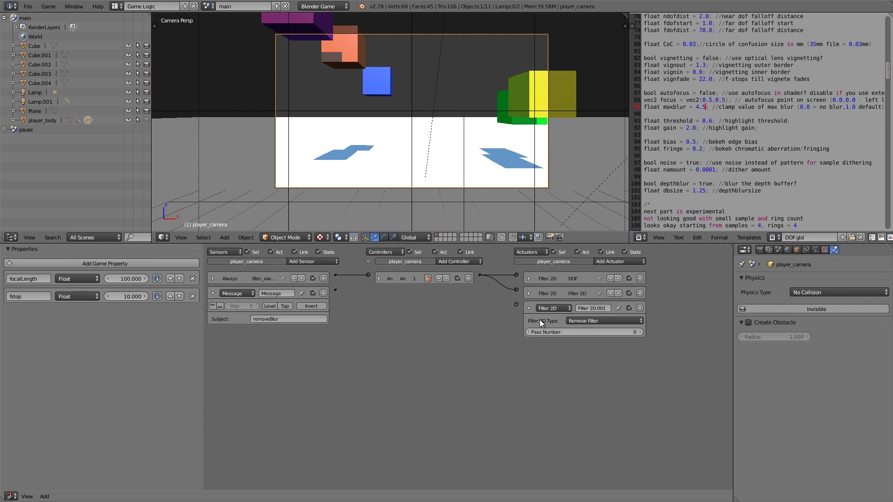
pyautogui.click(623, 262)
pyautogui.click(620, 305)
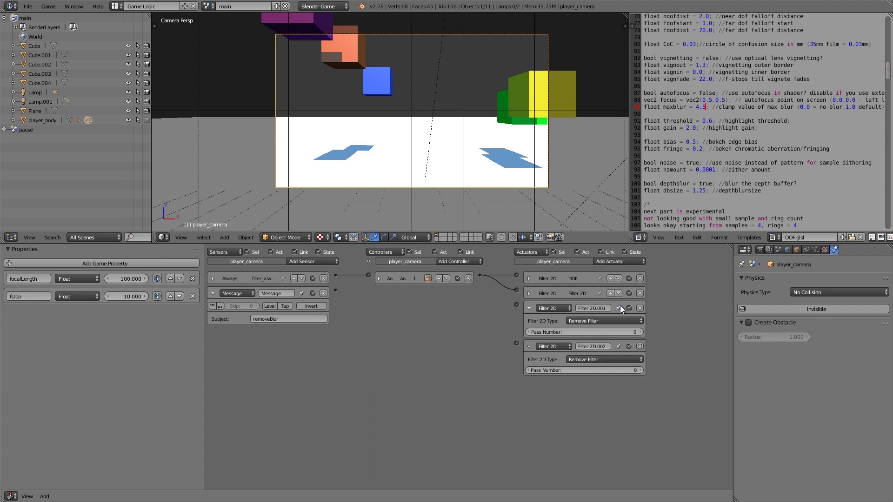
pyautogui.click(640, 371)
pyautogui.click(529, 278)
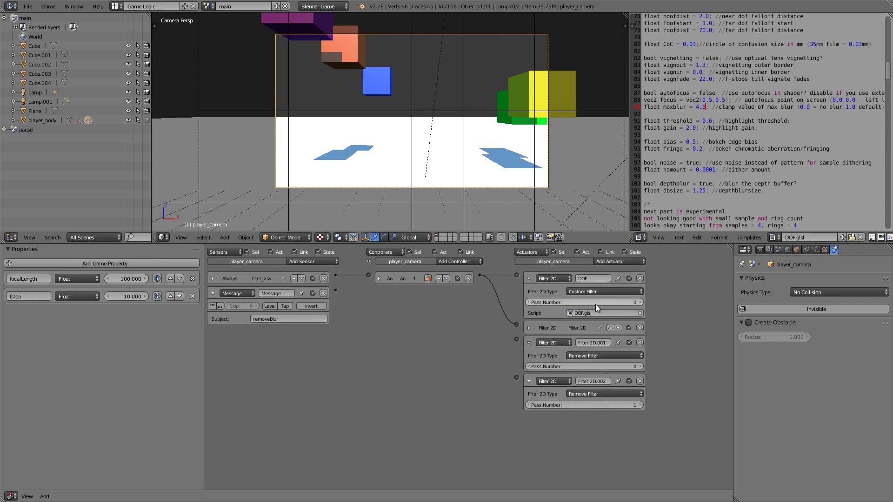
pyautogui.click(529, 328)
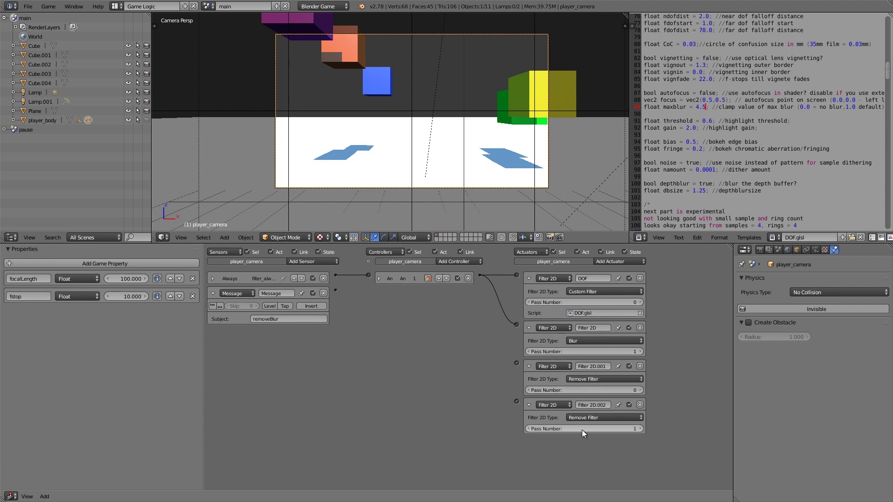
# Step: Add an And controller linking the Message sensor to both Remove Filter actuators, and collapse the logic bricks
pyautogui.click(449, 261)
pyautogui.click(450, 271)
pyautogui.moveTo(366, 288); pyautogui.dragTo(368, 290)
pyautogui.moveTo(479, 290); pyautogui.dragTo(516, 363)
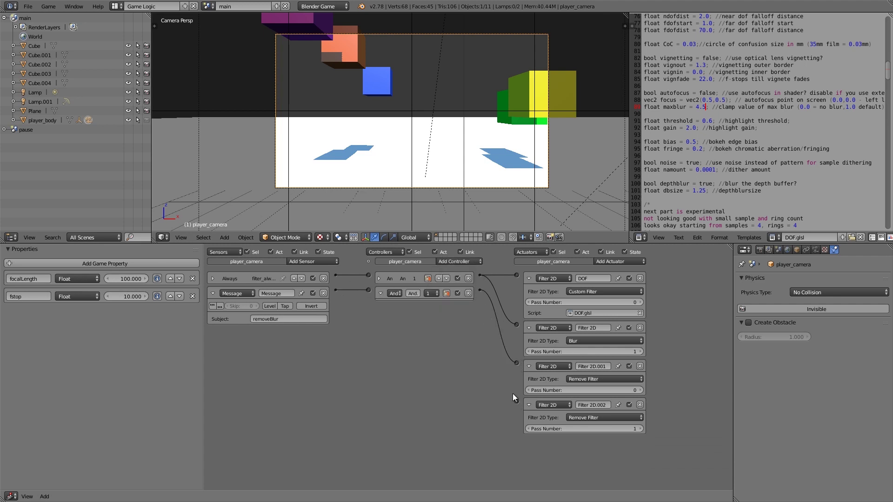
pyautogui.moveTo(501, 322); pyautogui.dragTo(480, 291)
pyautogui.keyDown('ctrl'); pyautogui.click(213, 278); pyautogui.keyUp('ctrl')
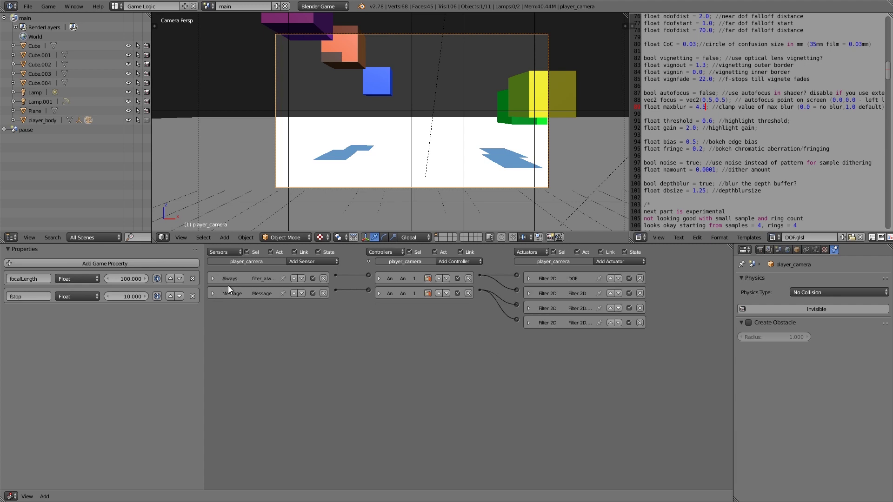
# Step: Change the filter_always sensor to a Keyboard sensor using the P key with Tap enabled
pyautogui.click(213, 278)
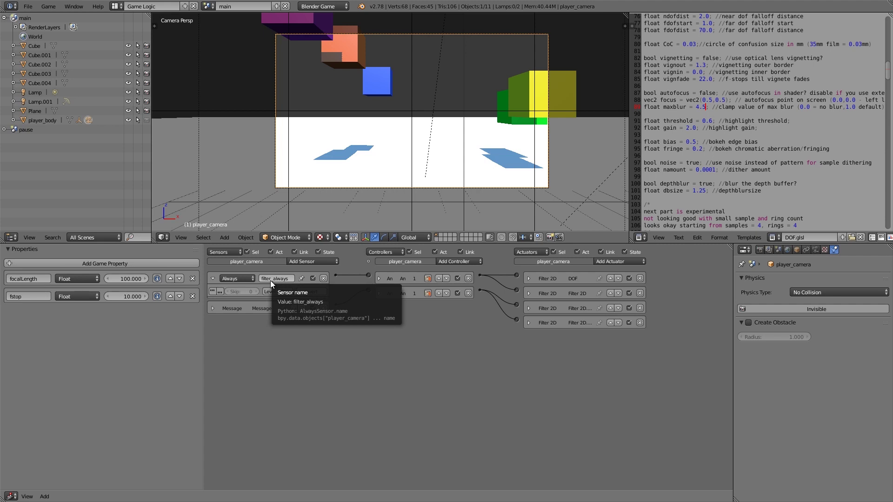
pyautogui.click(243, 279)
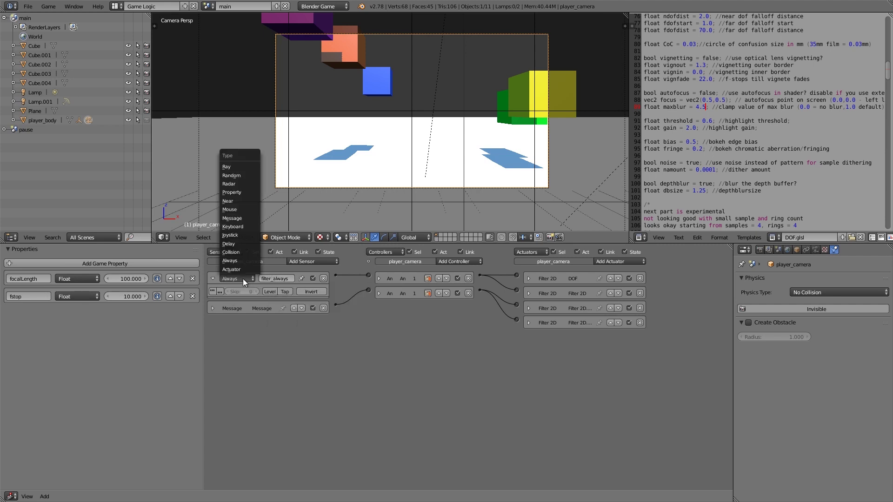
pyautogui.click(243, 227)
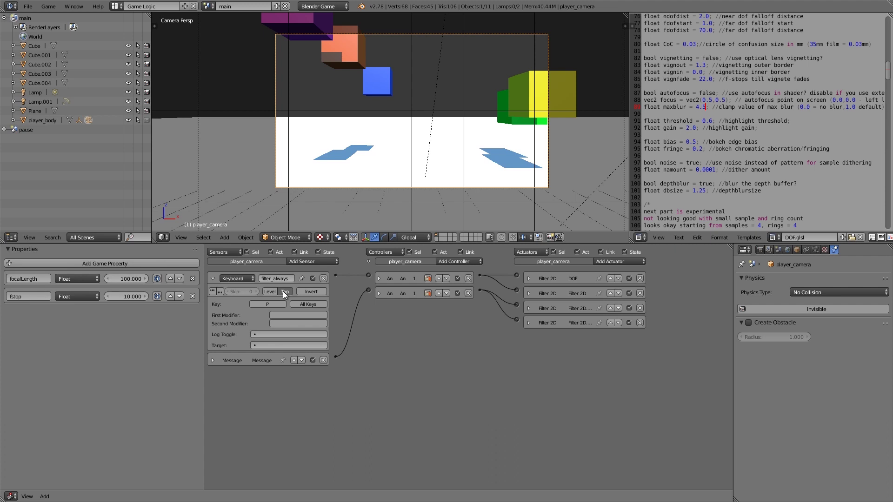
# Step: Add two Scene actuators to player_camera and set the first to Suspend Scene targeting main
pyautogui.click(607, 259)
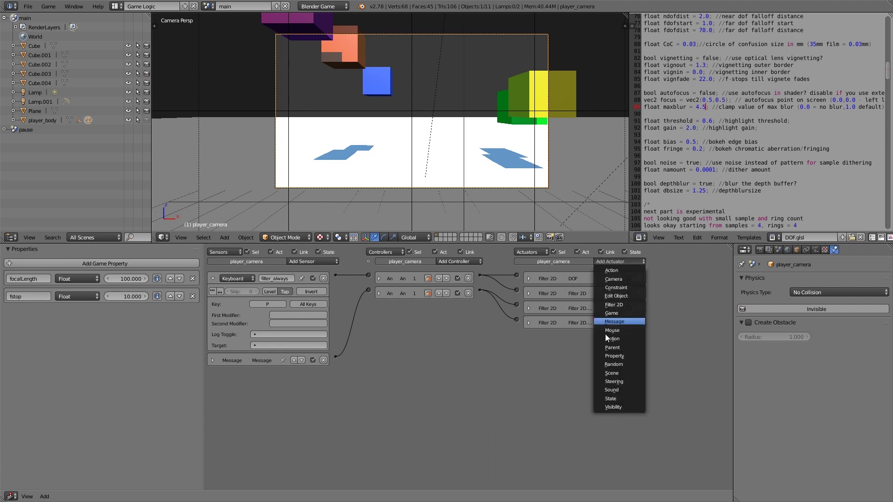
pyautogui.click(613, 373)
pyautogui.click(619, 262)
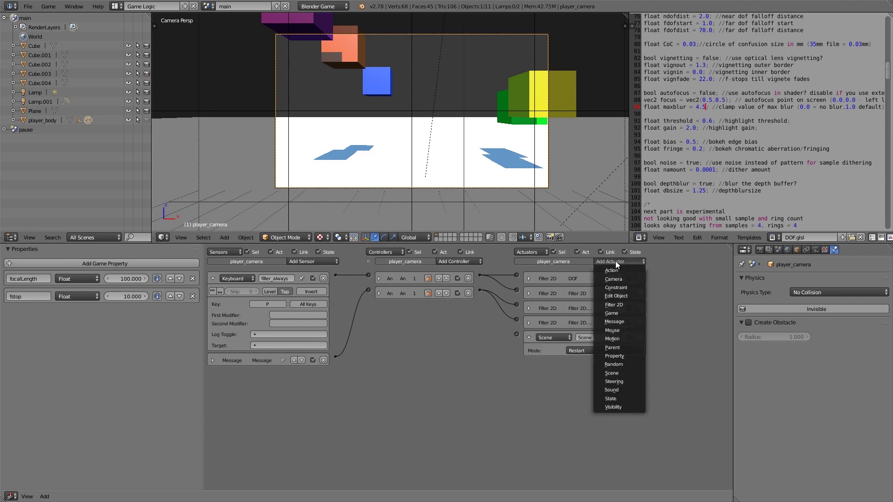
pyautogui.click(613, 373)
pyautogui.click(600, 351)
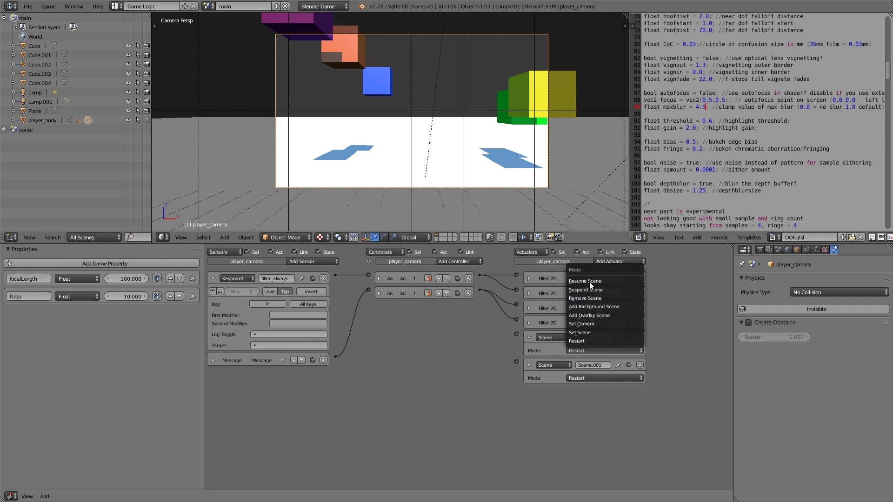
pyautogui.click(595, 290)
pyautogui.click(597, 361)
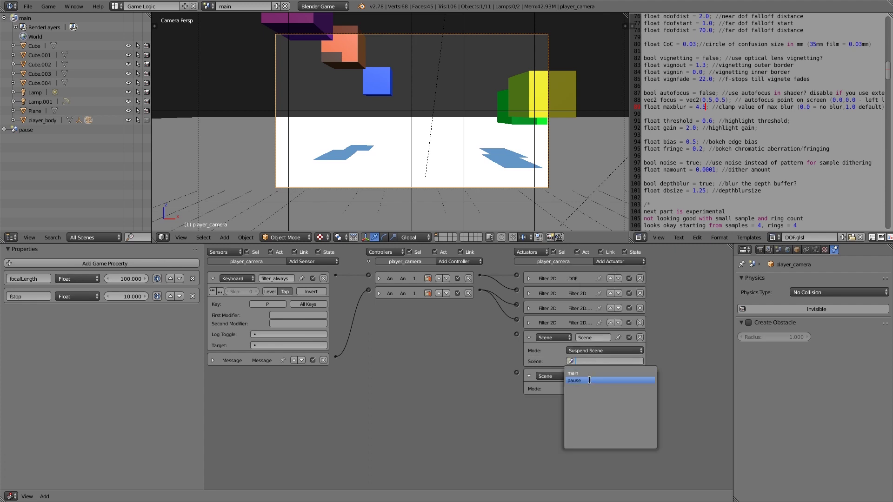
pyautogui.click(588, 373)
# Step: Set player_camera's second Scene actuator to Add Overlay Scene targeting pause
pyautogui.click(591, 389)
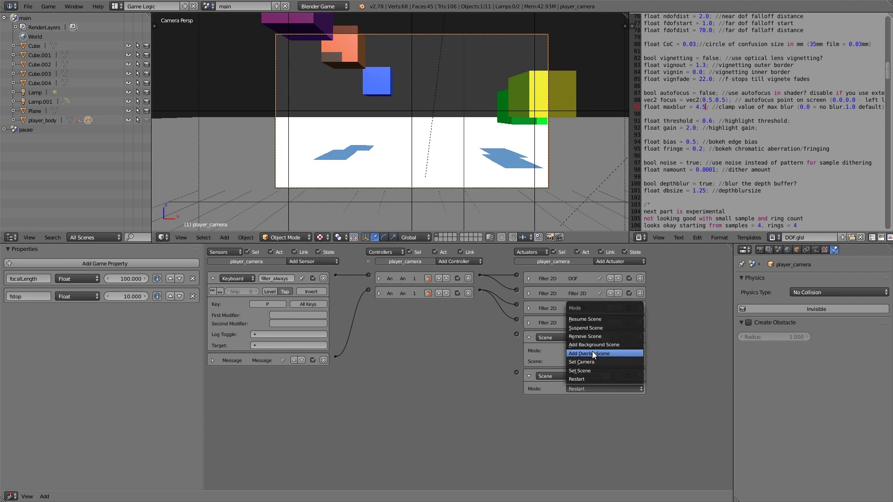
pyautogui.click(593, 353)
pyautogui.click(584, 400)
pyautogui.click(587, 419)
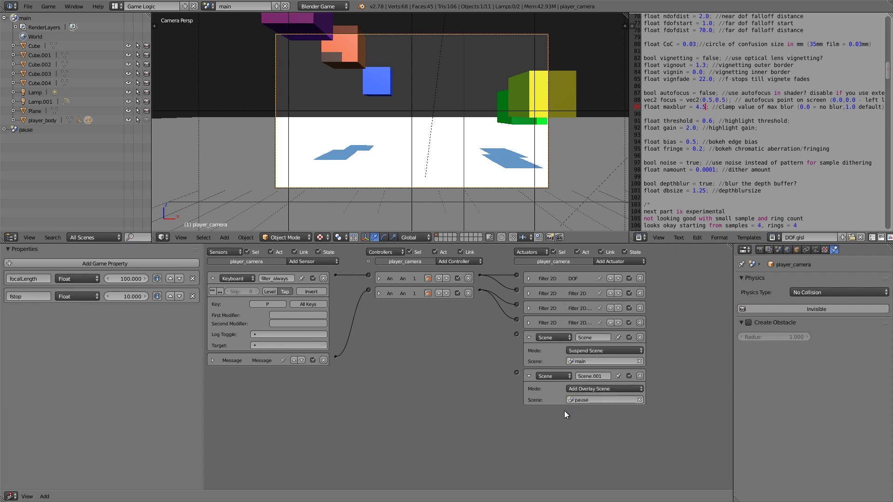
# Step: Connect both Scene actuators to the Keyboard sensor's And controller and collapse the expanded logic bricks
pyautogui.moveTo(516, 335); pyautogui.dragTo(519, 375)
pyautogui.click(529, 375)
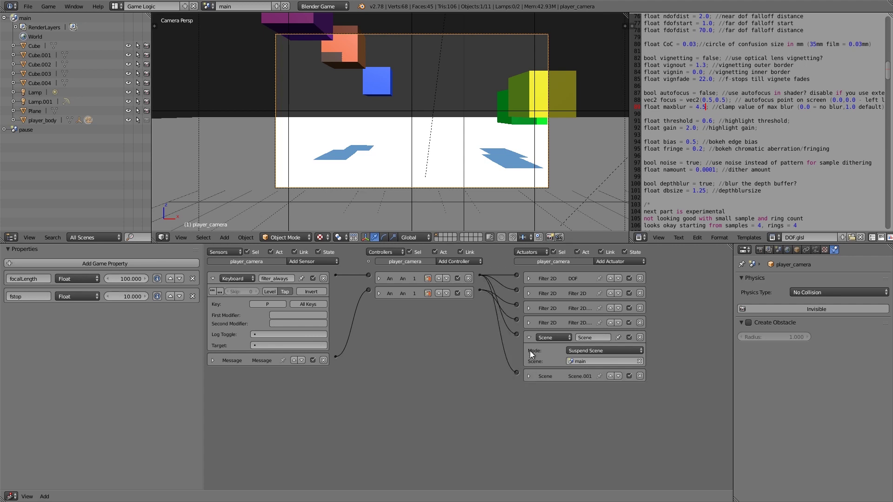
pyautogui.click(529, 337)
pyautogui.click(213, 279)
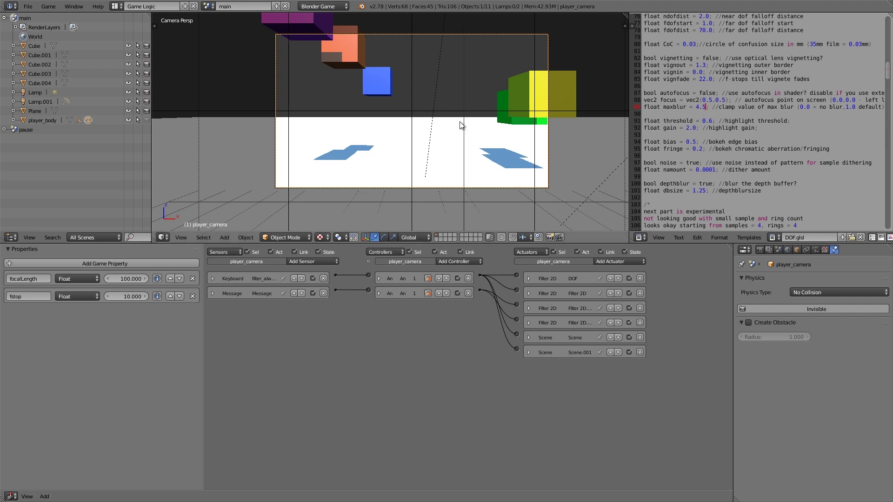
# Step: In the pause scene, add an Always sensor and a Mouse Visibility actuator to the resume sensor object and link them through an And controller
pyautogui.click(208, 6)
pyautogui.click(217, 26)
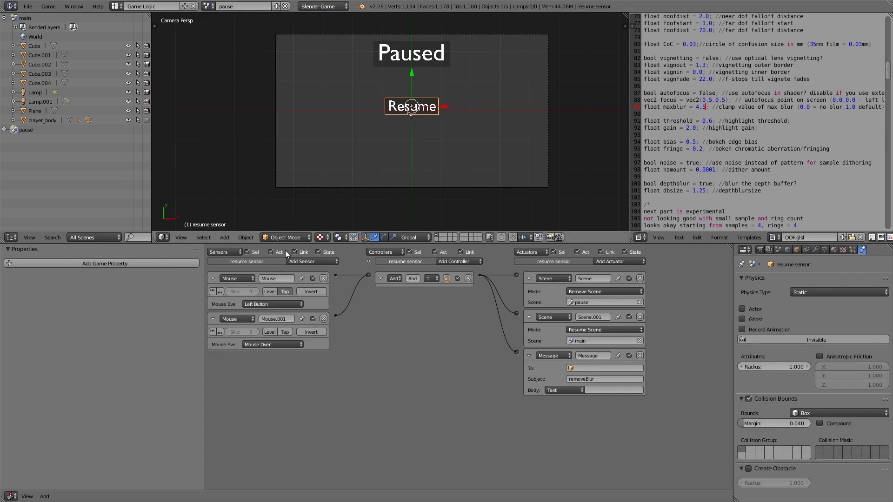
pyautogui.click(308, 262)
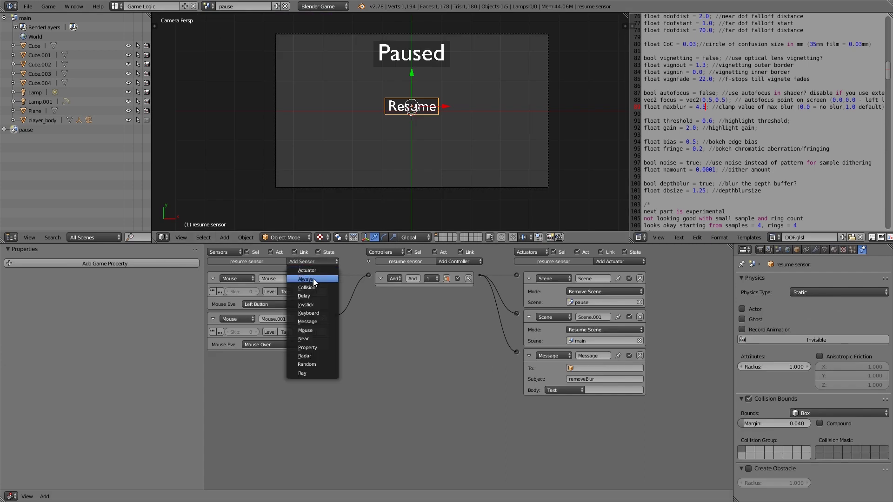
pyautogui.click(315, 281)
pyautogui.click(607, 264)
pyautogui.click(606, 330)
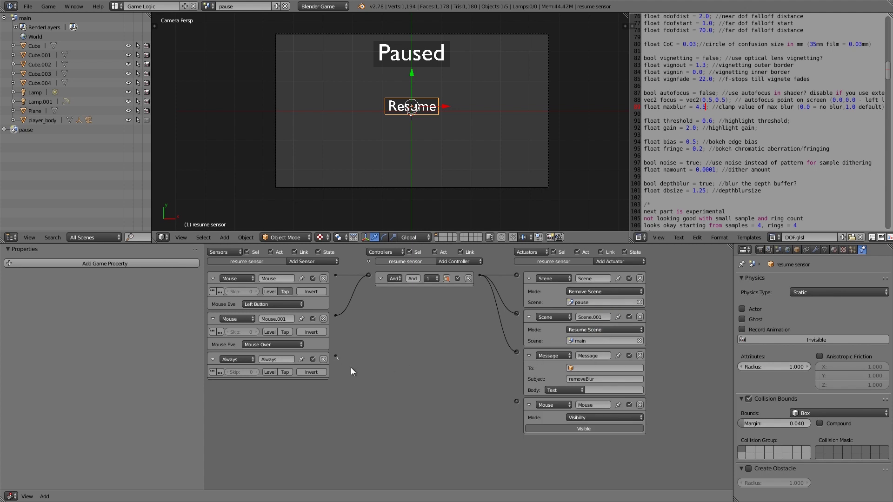
pyautogui.moveTo(432, 390); pyautogui.dragTo(516, 401)
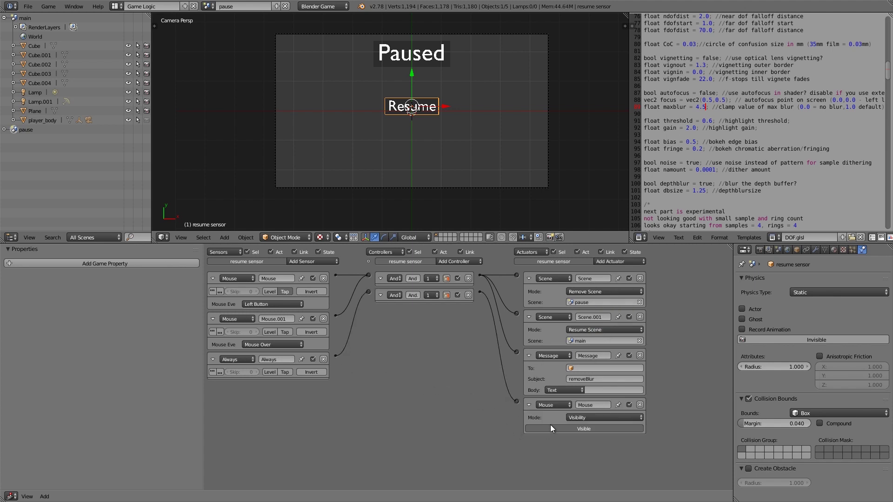
# Step: In the main scene, add an Always sensor and a Mouse Visibility actuator to player_camera and link them through an And controller
pyautogui.click(209, 6)
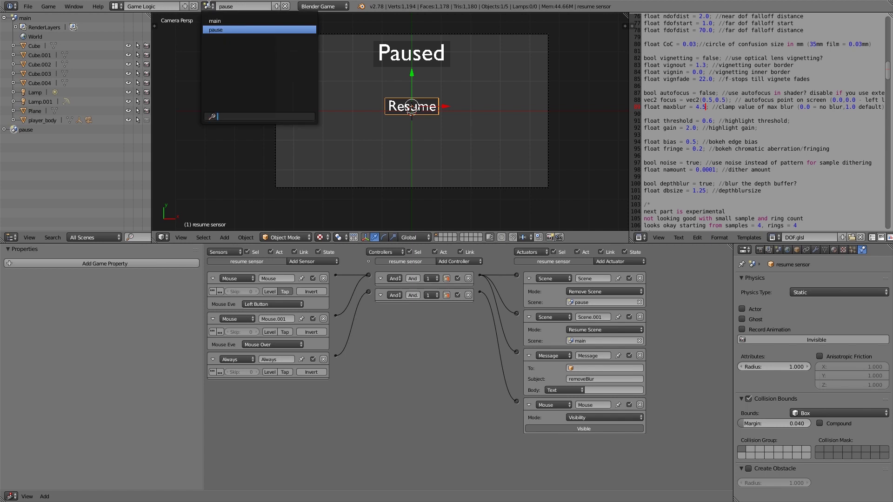
pyautogui.click(219, 21)
pyautogui.click(307, 262)
pyautogui.click(311, 278)
pyautogui.click(607, 262)
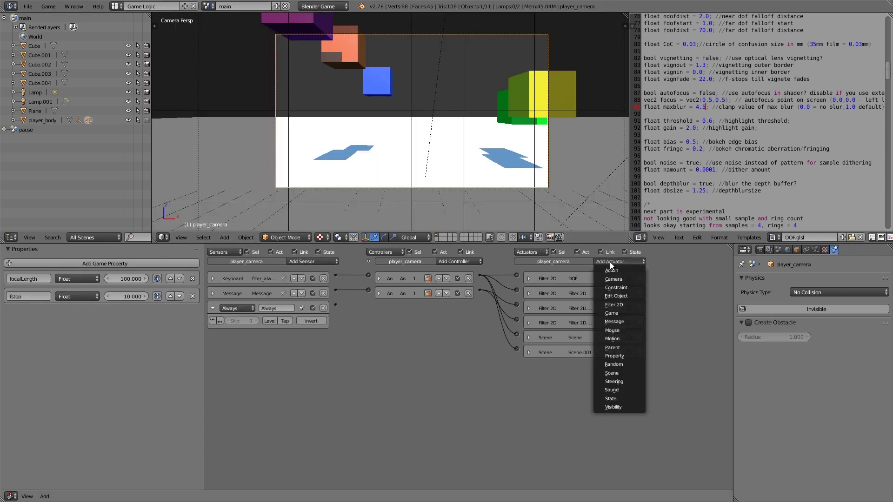
pyautogui.click(613, 330)
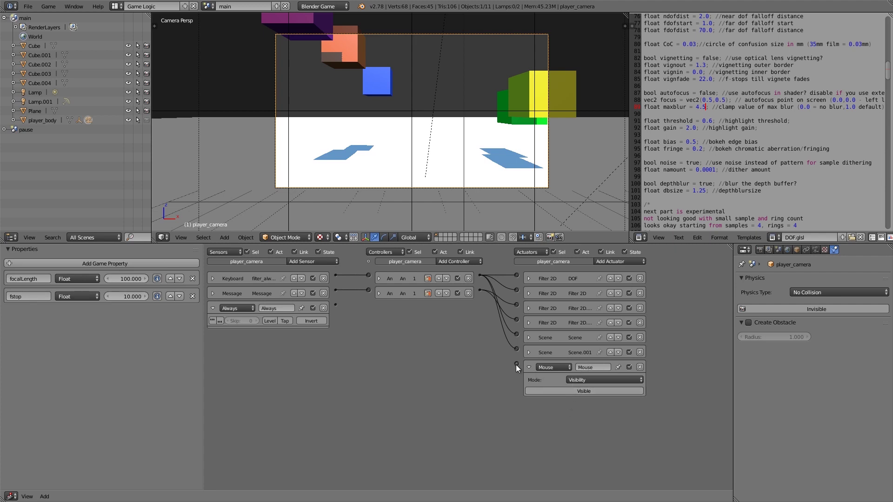
pyautogui.moveTo(517, 364); pyautogui.dragTo(336, 304)
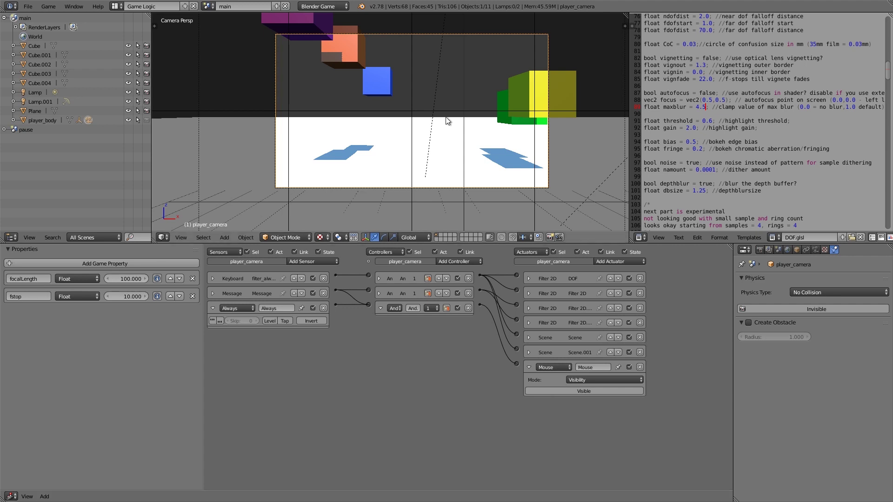
# Step: Run the game from the main scene and test pausing and resuming repeatedly with the Resume text
pyautogui.press('p')
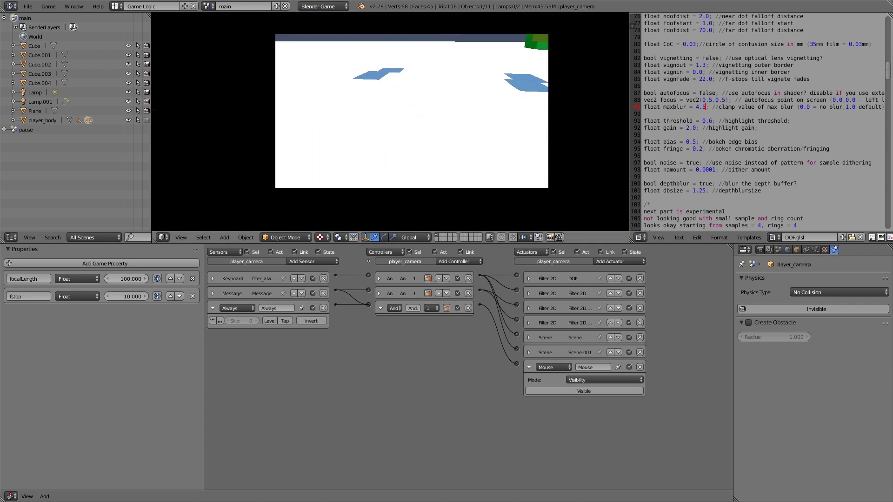
pyautogui.press('Escape')
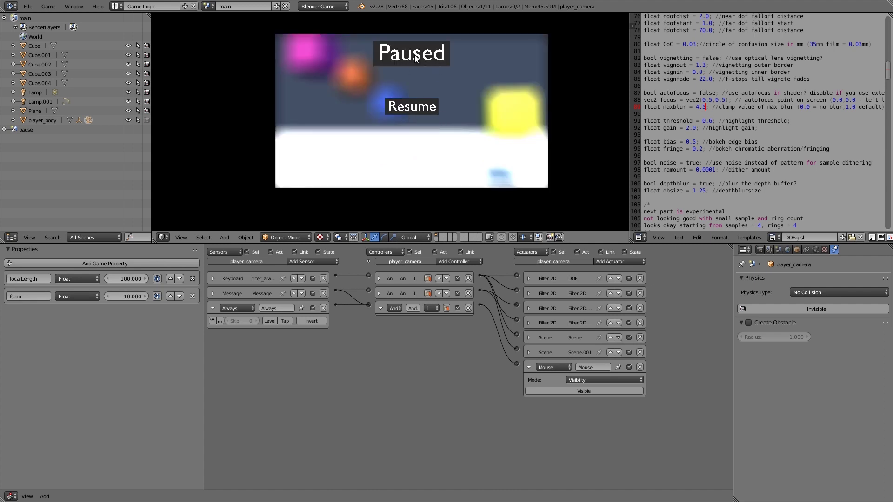
pyautogui.click(410, 100)
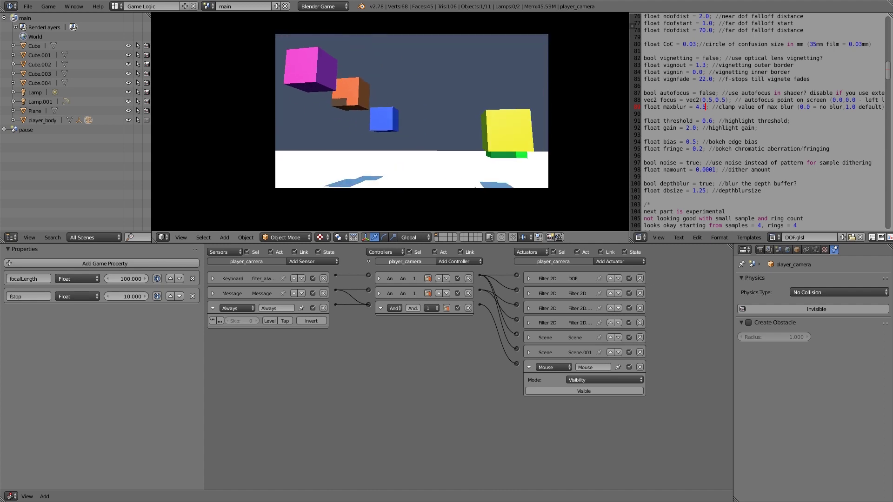
pyautogui.press('Escape')
pyautogui.click(412, 111)
pyautogui.press('Escape')
pyautogui.click(414, 112)
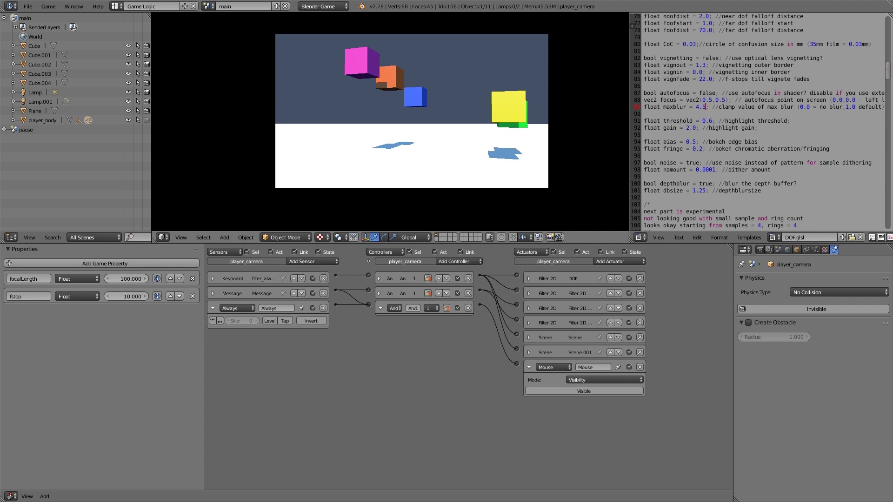
pyautogui.press('Escape')
pyautogui.click(412, 111)
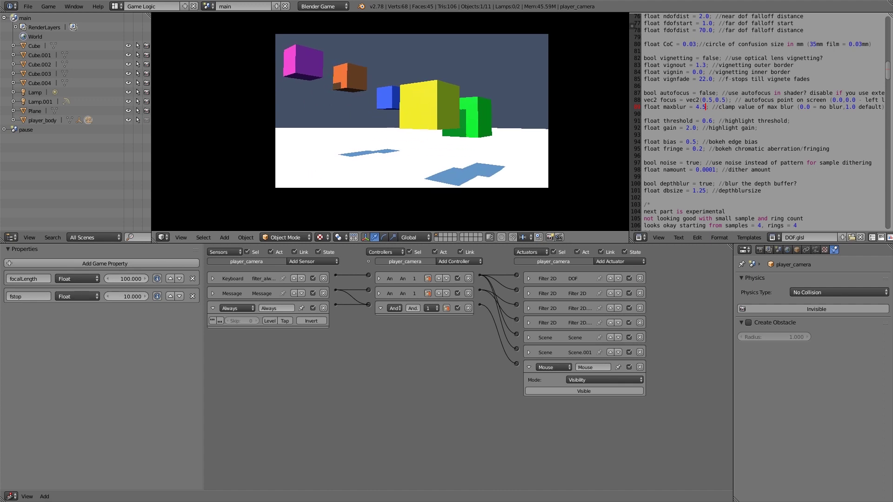
pyautogui.press('p')
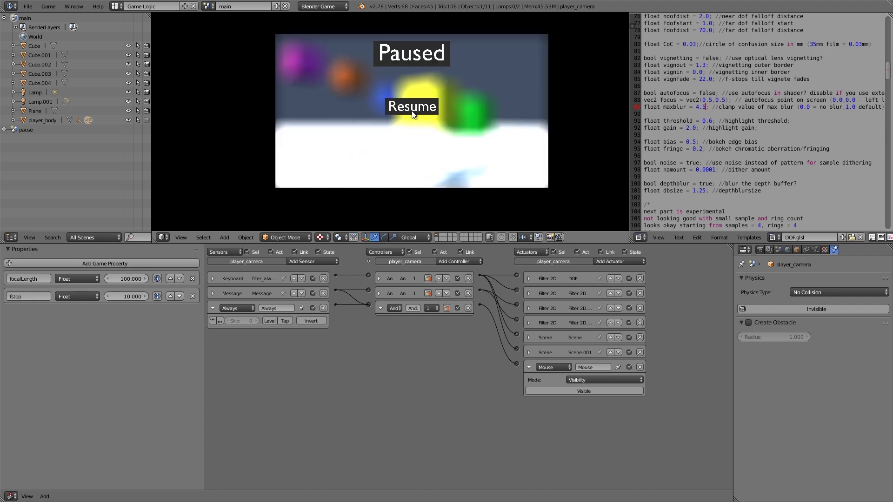